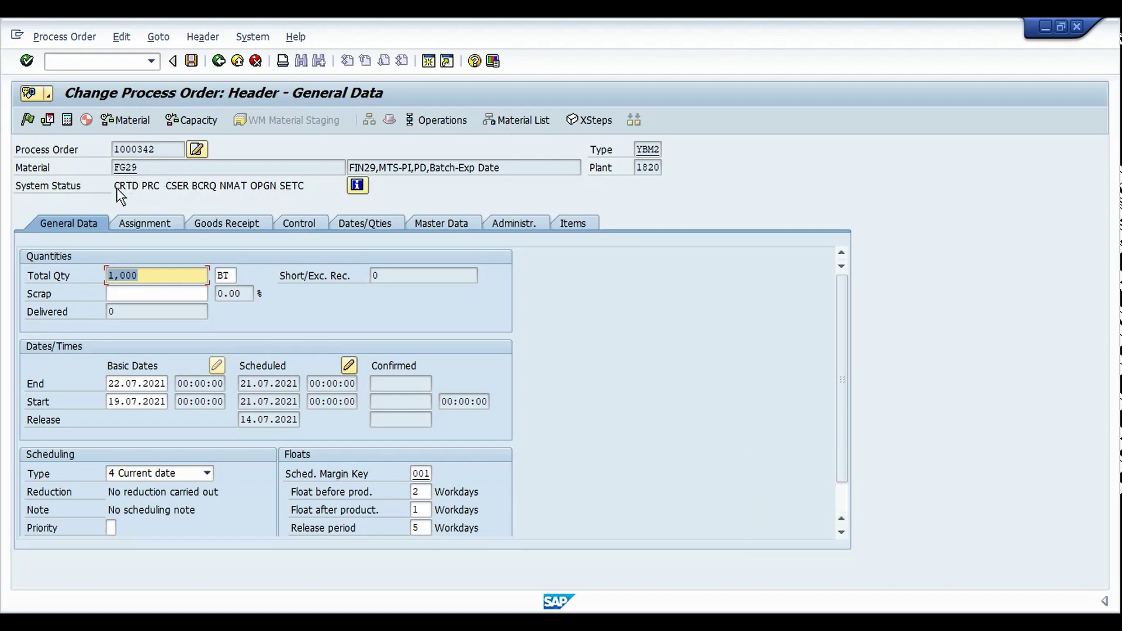
# Check the CRTD and CSER statuses in the process order header and open the system status maintenance table in a new session
pyautogui.moveTo(114, 186); pyautogui.dragTo(135, 187)
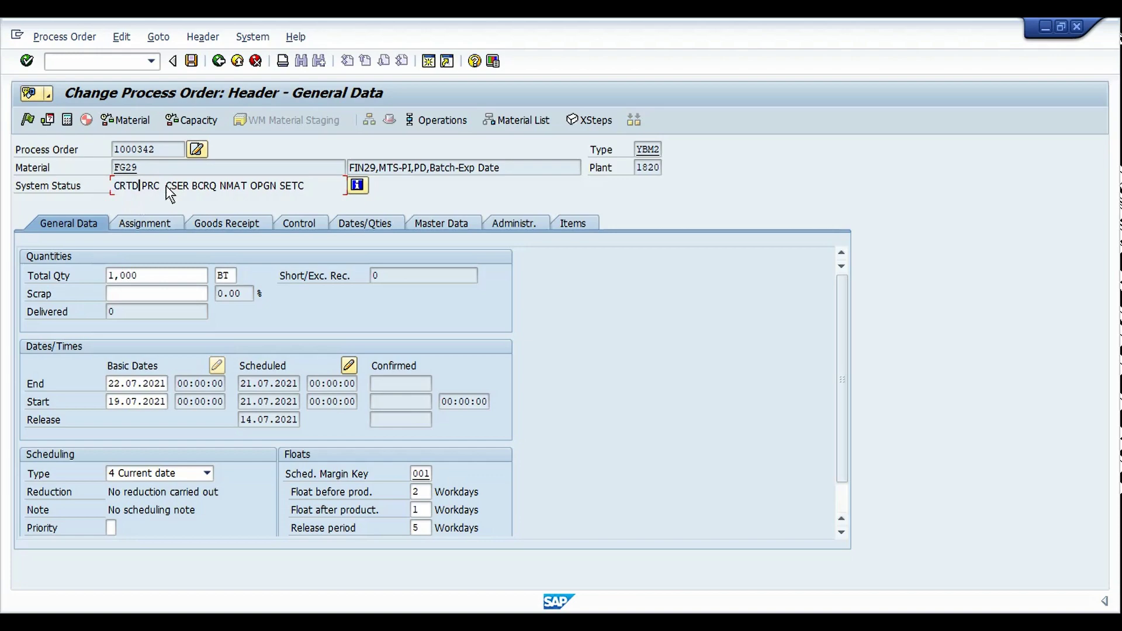
pyautogui.moveTo(168, 185); pyautogui.dragTo(187, 186)
pyautogui.hotkey('ctrl', '/')
pyautogui.write('/obs')
pyautogui.press('Return')
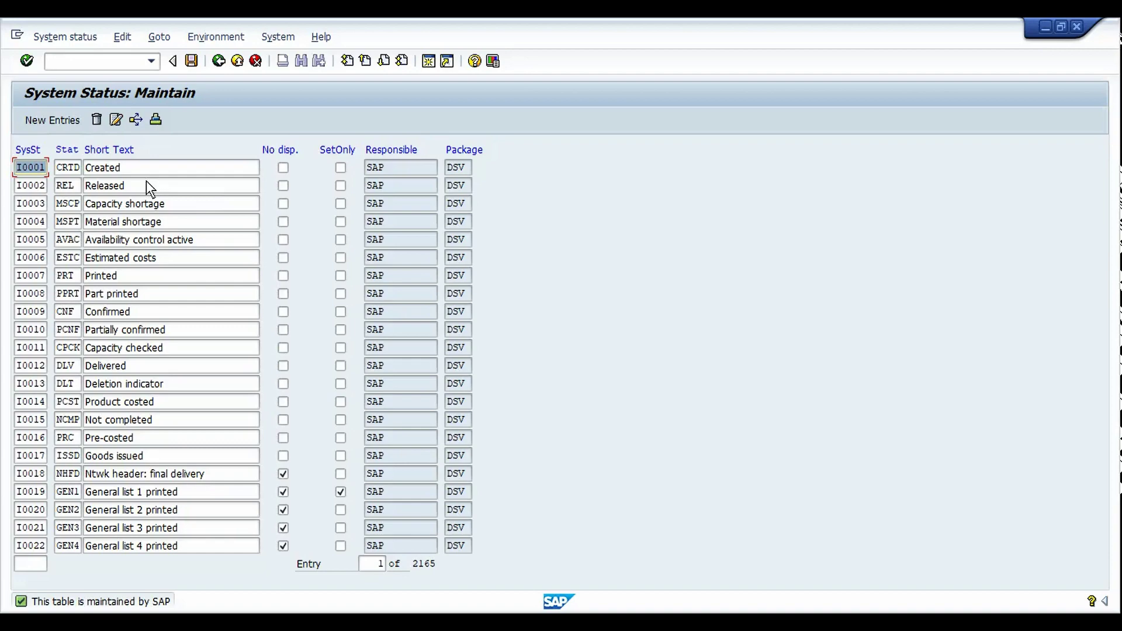
# Sort the system status list by the short status code
pyautogui.click(142, 349)
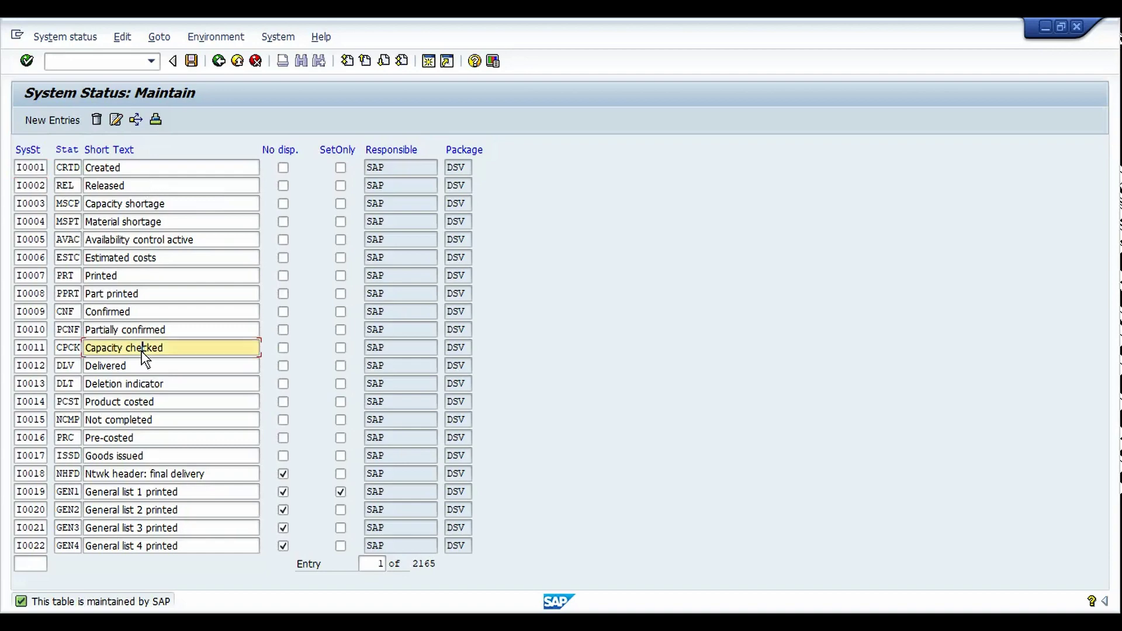
pyautogui.press('pagedown')
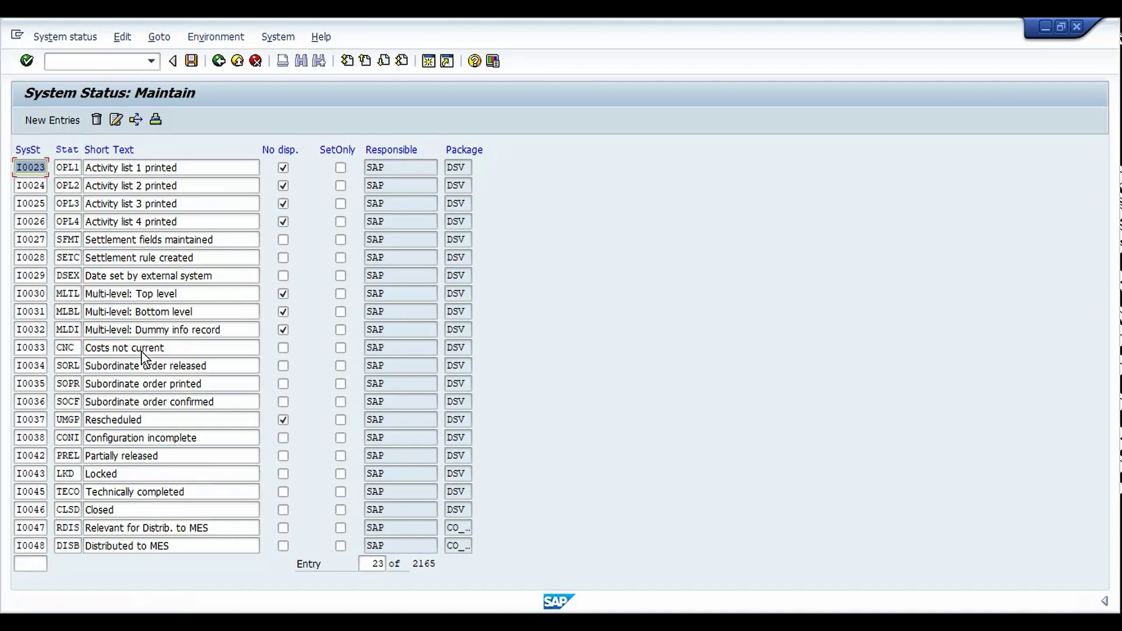
pyautogui.press('pageup')
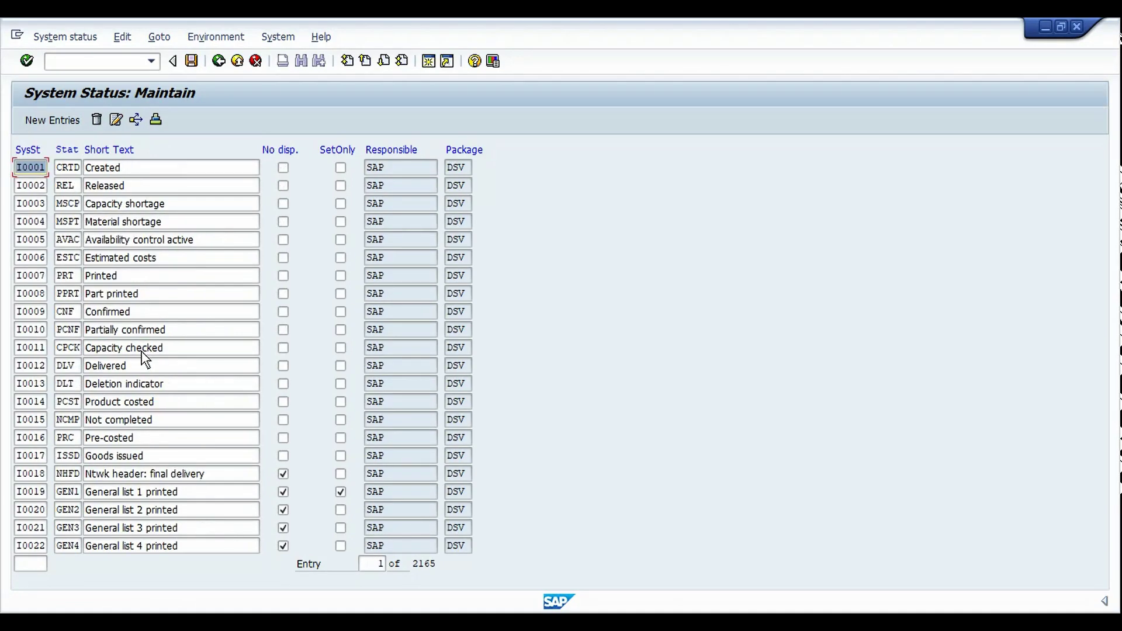
pyautogui.press('Tab')
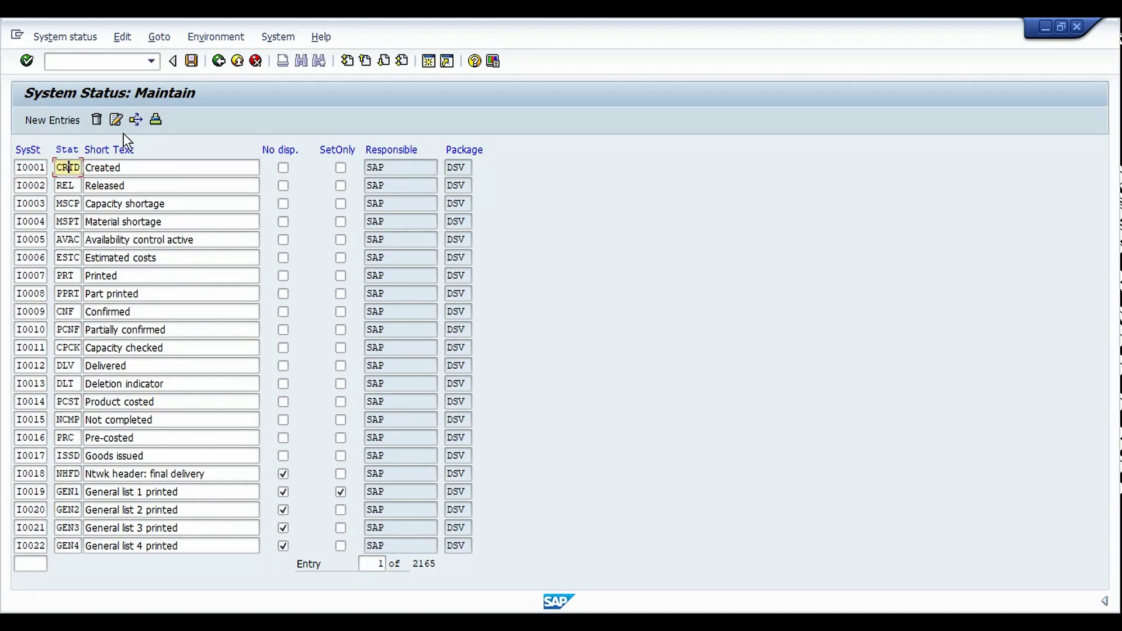
pyautogui.click(158, 120)
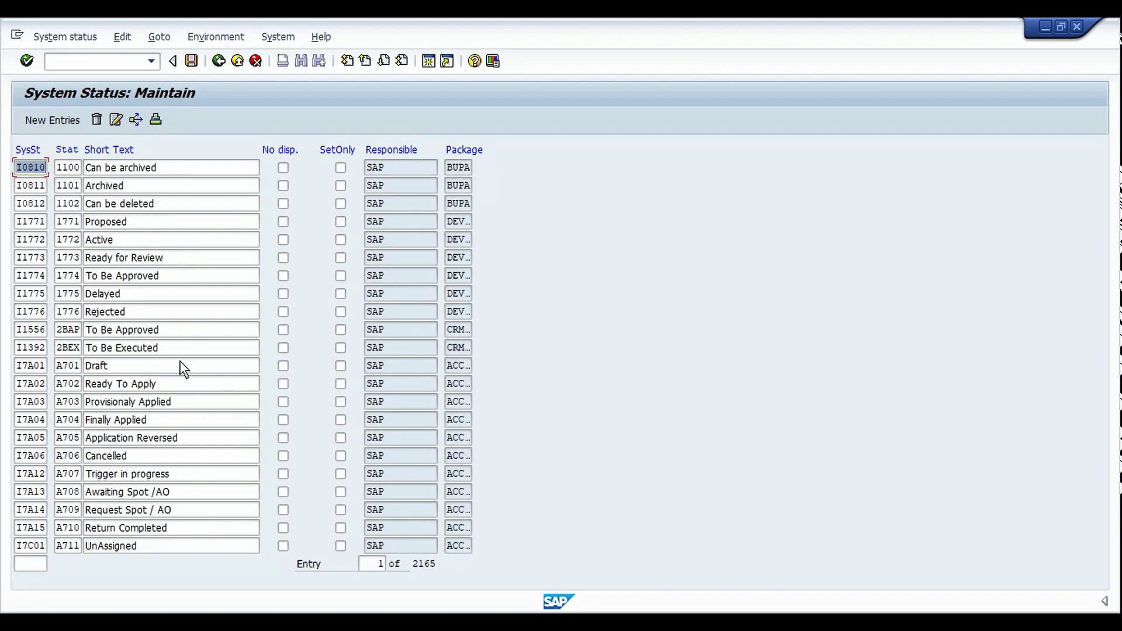
# Find status CSER, Error in cost calculation, in the sorted list and open its transaction control
pyautogui.click(184, 368)
pyautogui.press('pagedown')
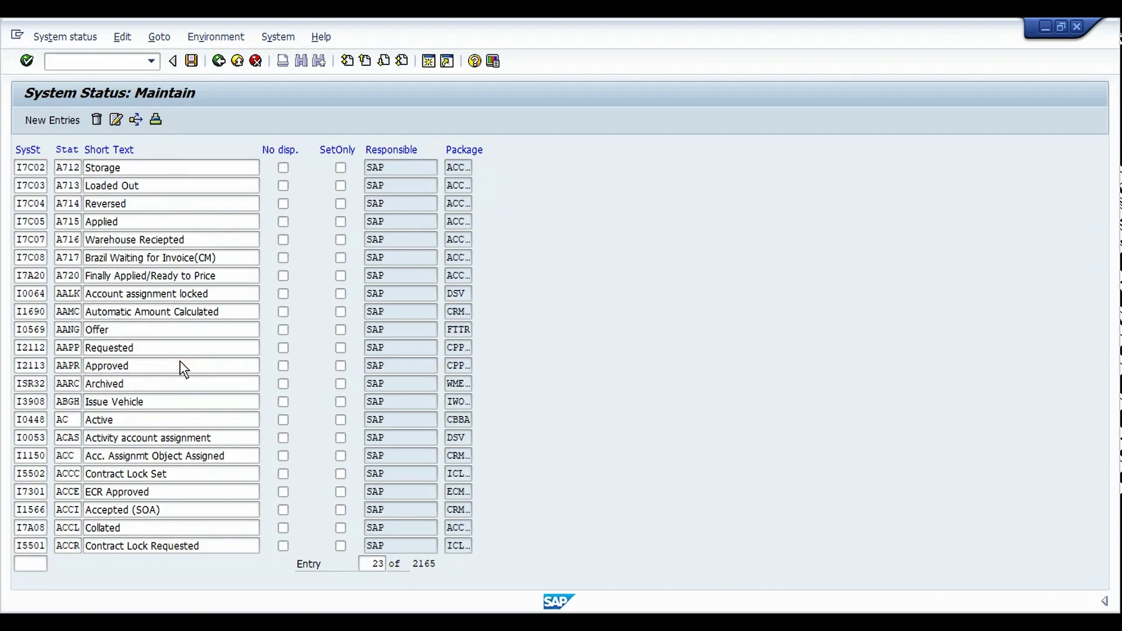
pyautogui.press('pagedown')
pyautogui.press('pagedown')
pyautogui.press('pagedown')
pyautogui.press('pagedown')
pyautogui.press('pagedown')
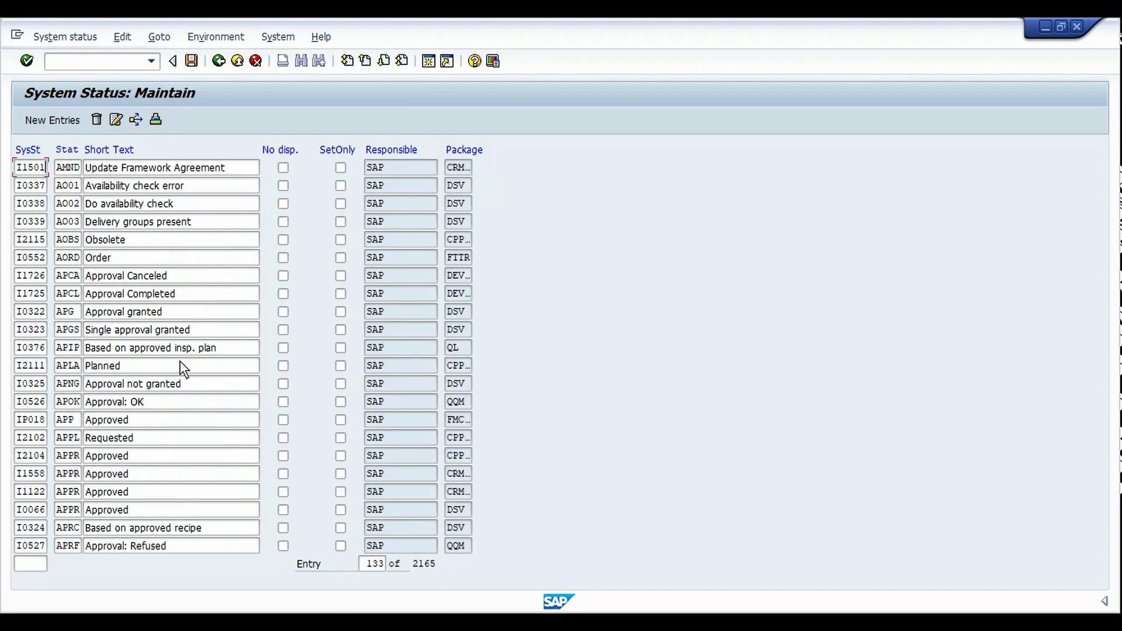
pyautogui.press('pagedown')
pyautogui.press('pagedown')
pyautogui.press('pagedown')
pyautogui.press('pagedown')
pyautogui.press('pagedown')
pyautogui.press('pagedown')
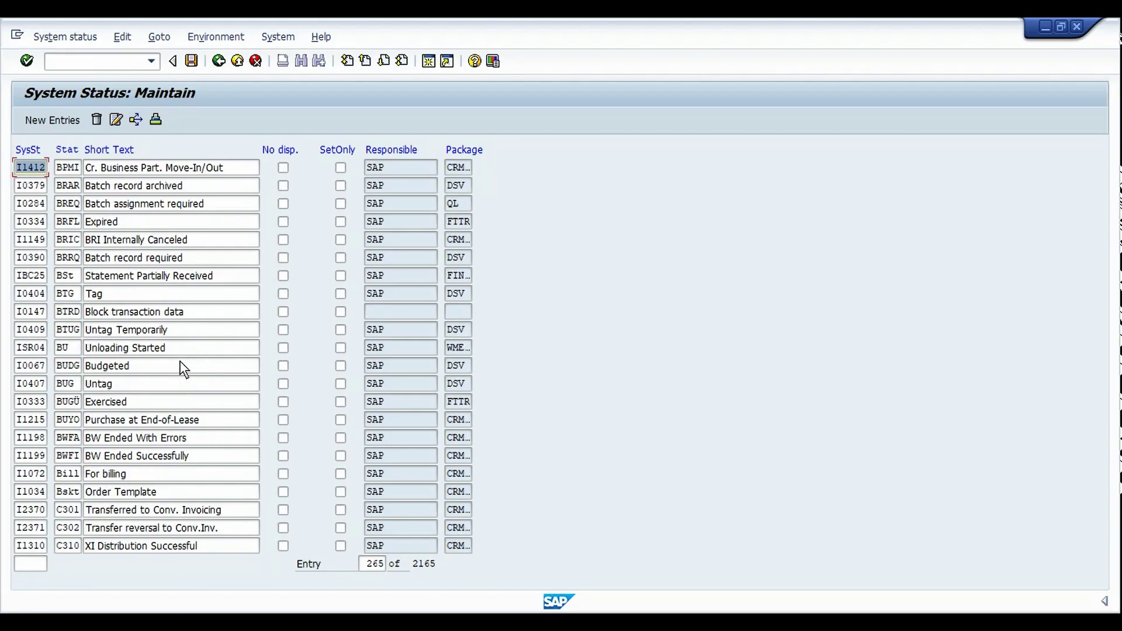
pyautogui.press('pagedown')
pyautogui.press('pagedown')
pyautogui.press('pagedown')
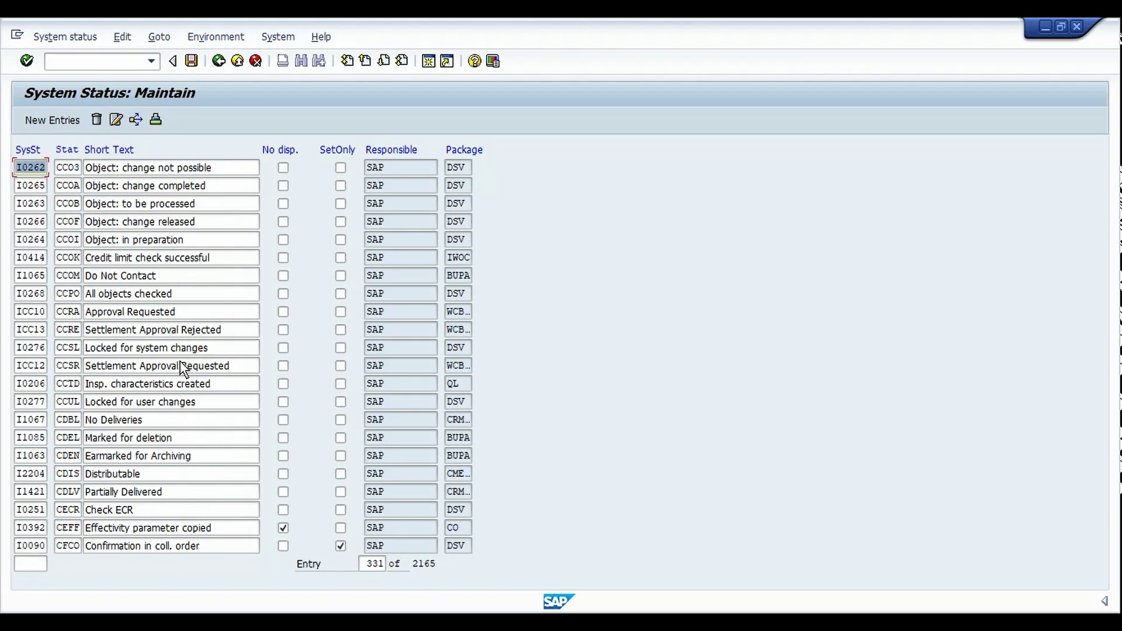
pyautogui.press('pagedown')
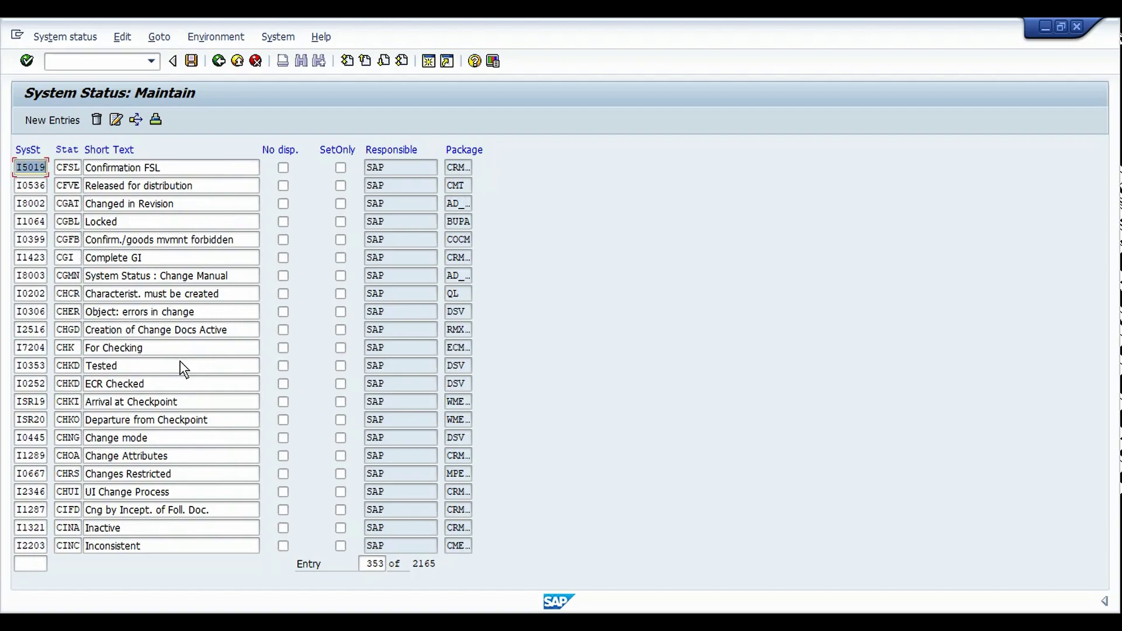
pyautogui.press('pagedown')
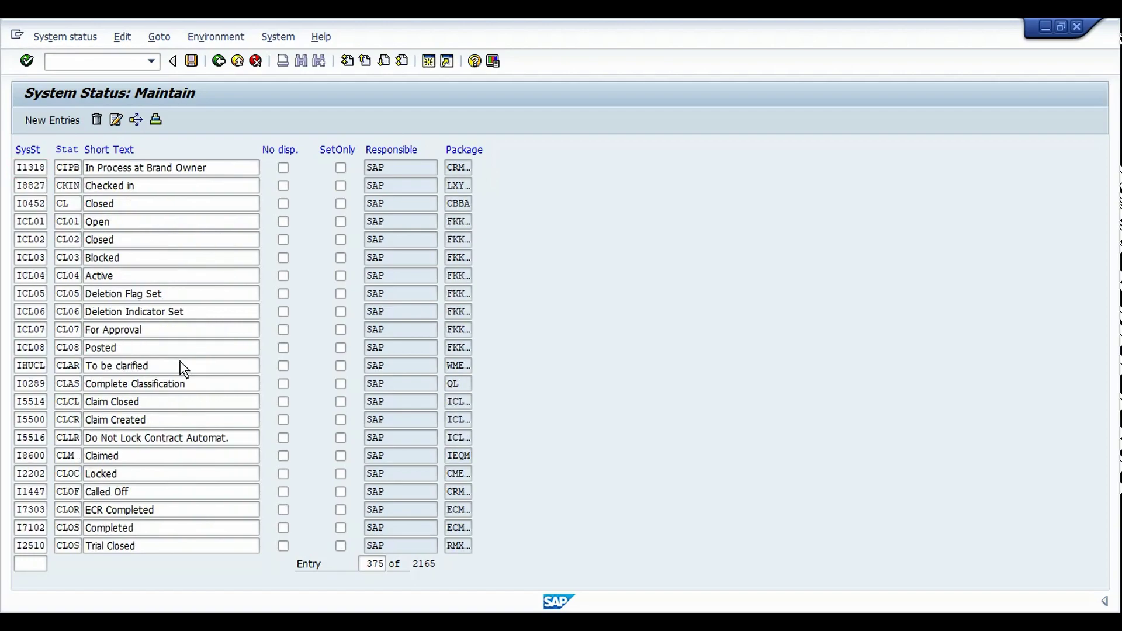
pyautogui.press('pagedown')
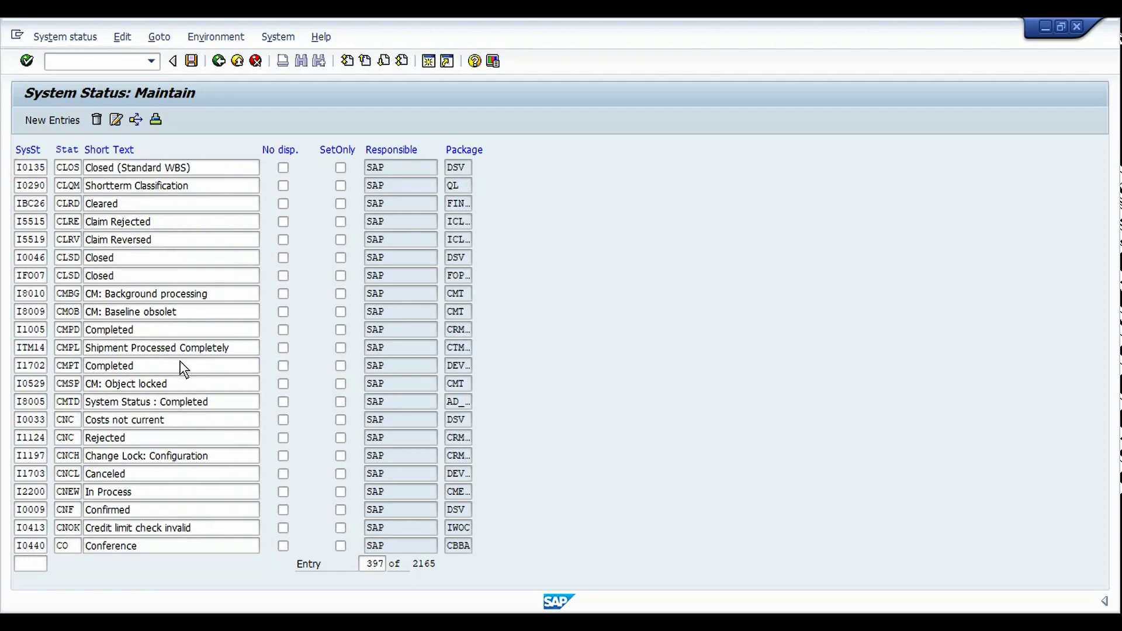
pyautogui.press('pagedown')
pyautogui.press('pagedown')
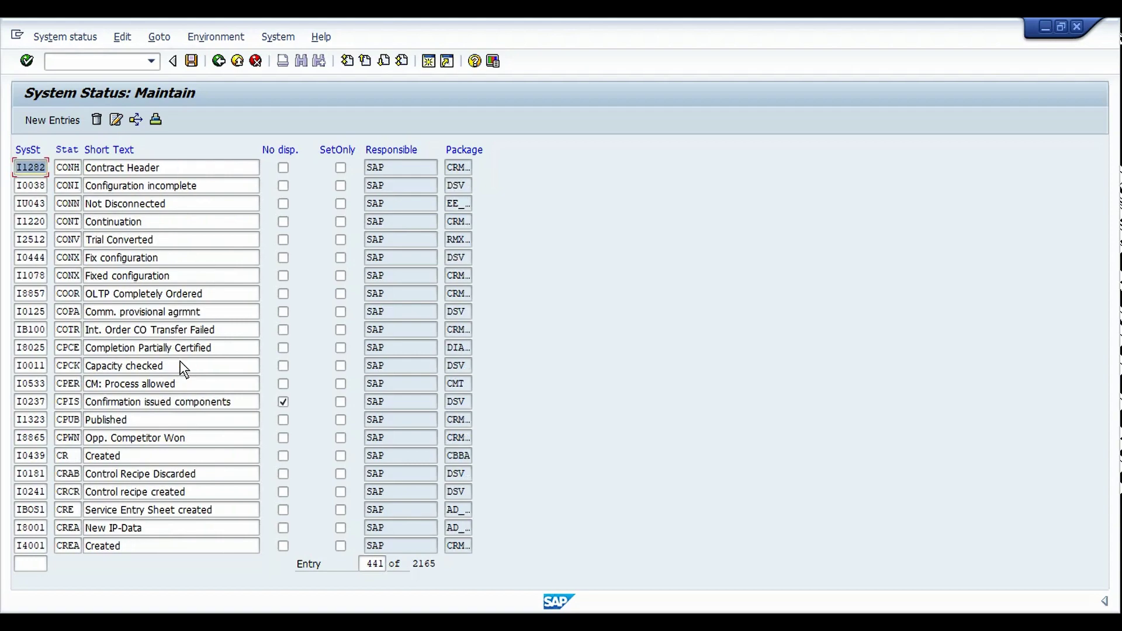
pyautogui.press('pagedown')
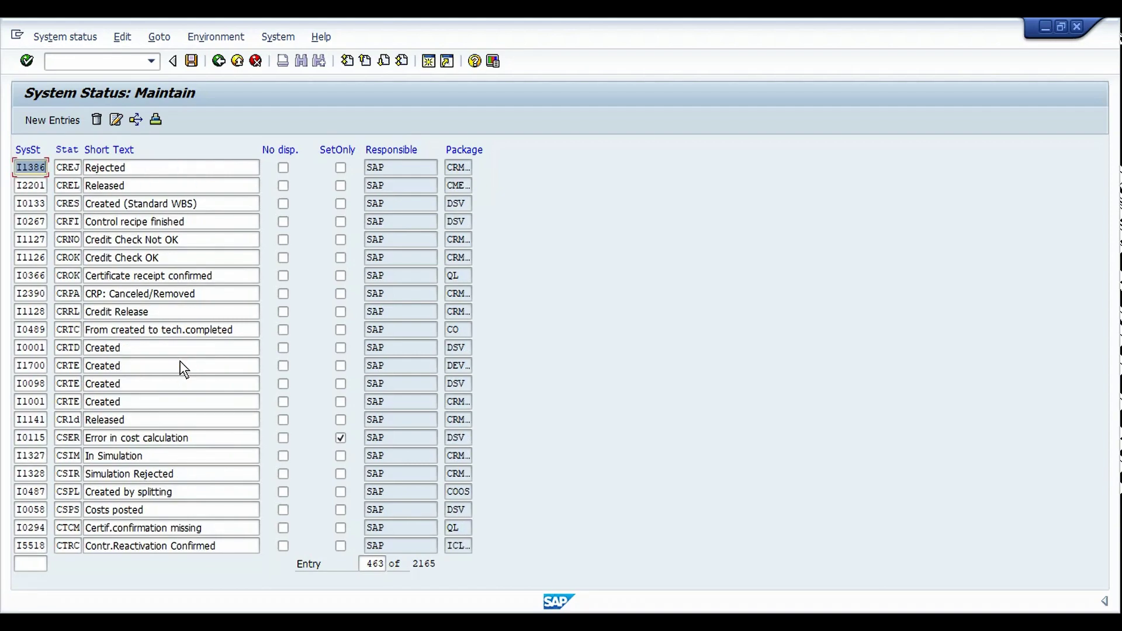
pyautogui.click(191, 439)
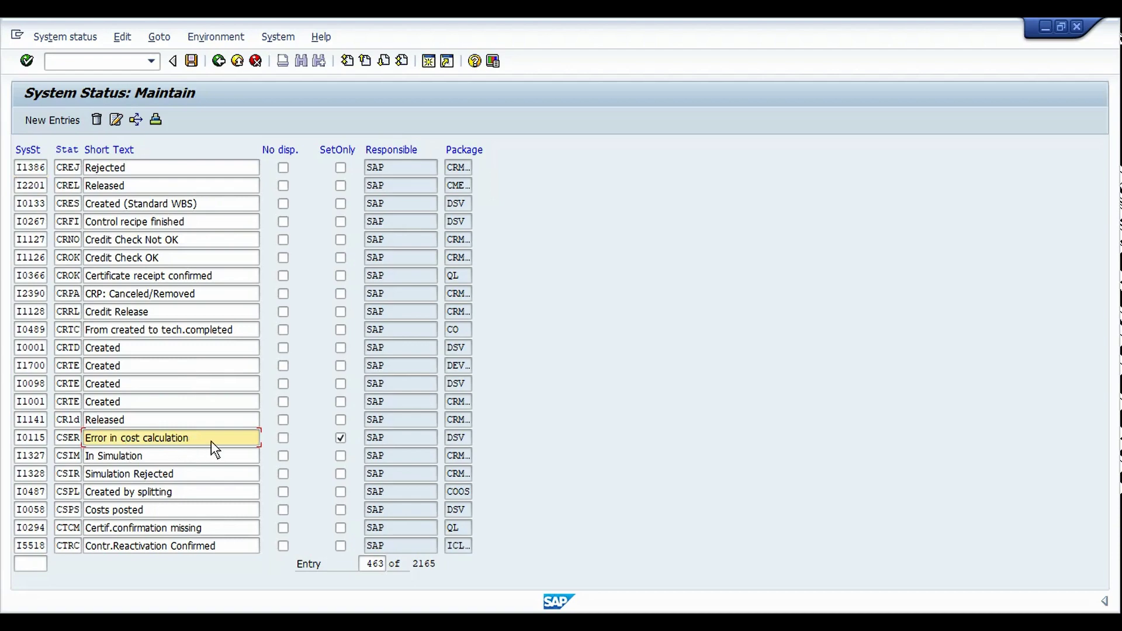
pyautogui.click(28, 438)
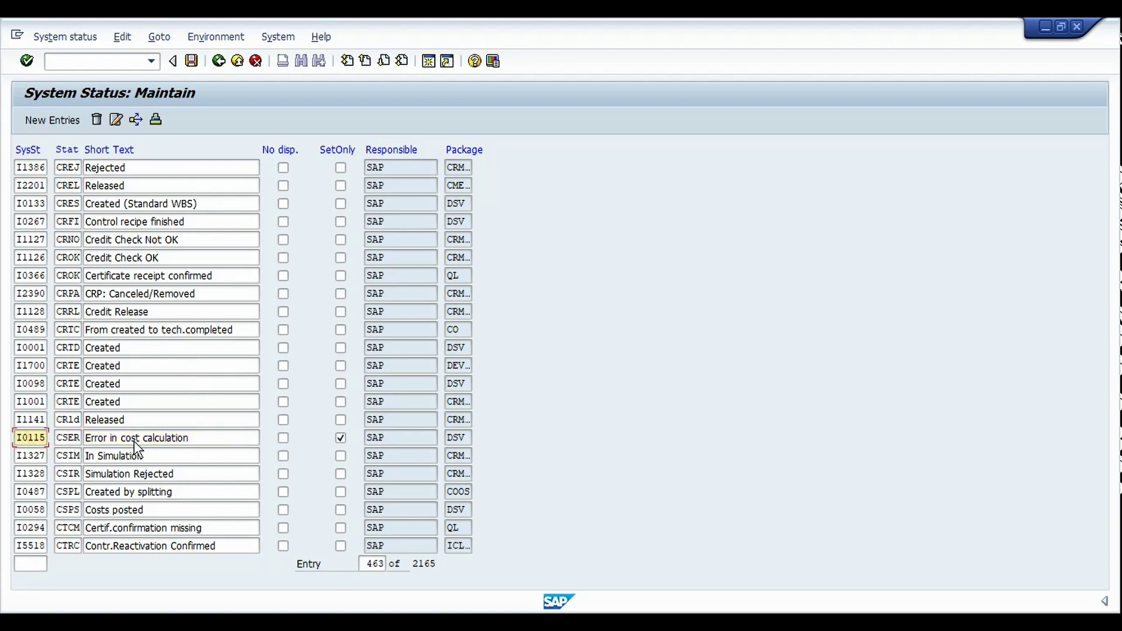
pyautogui.doubleClick(31, 436)
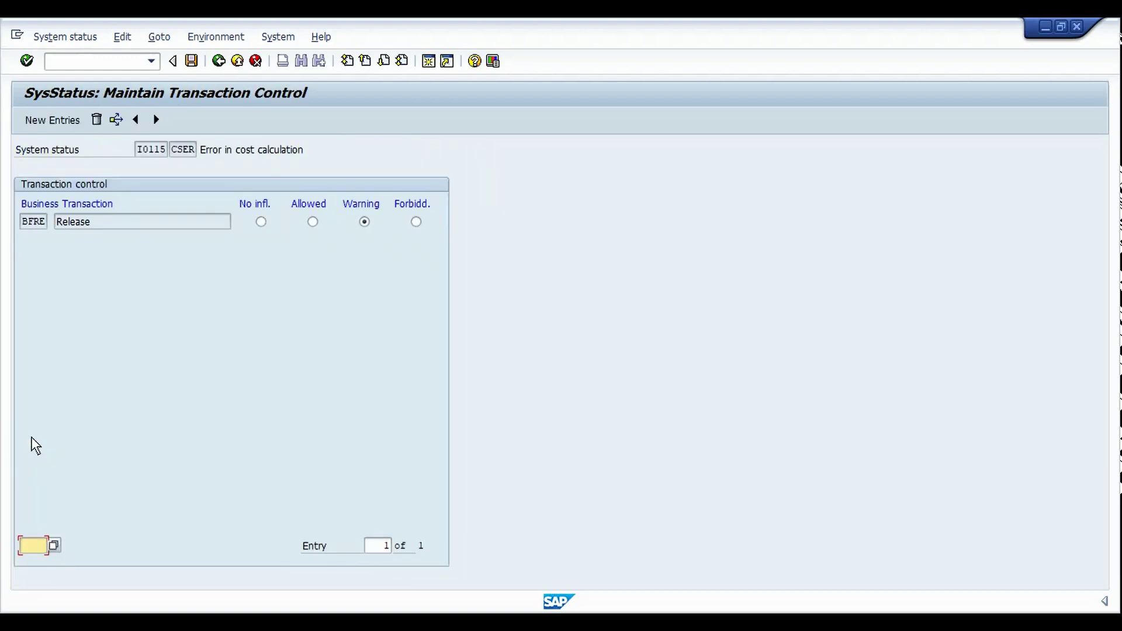
# Review how the Release business transaction is controlled for status CSER
pyautogui.click(112, 226)
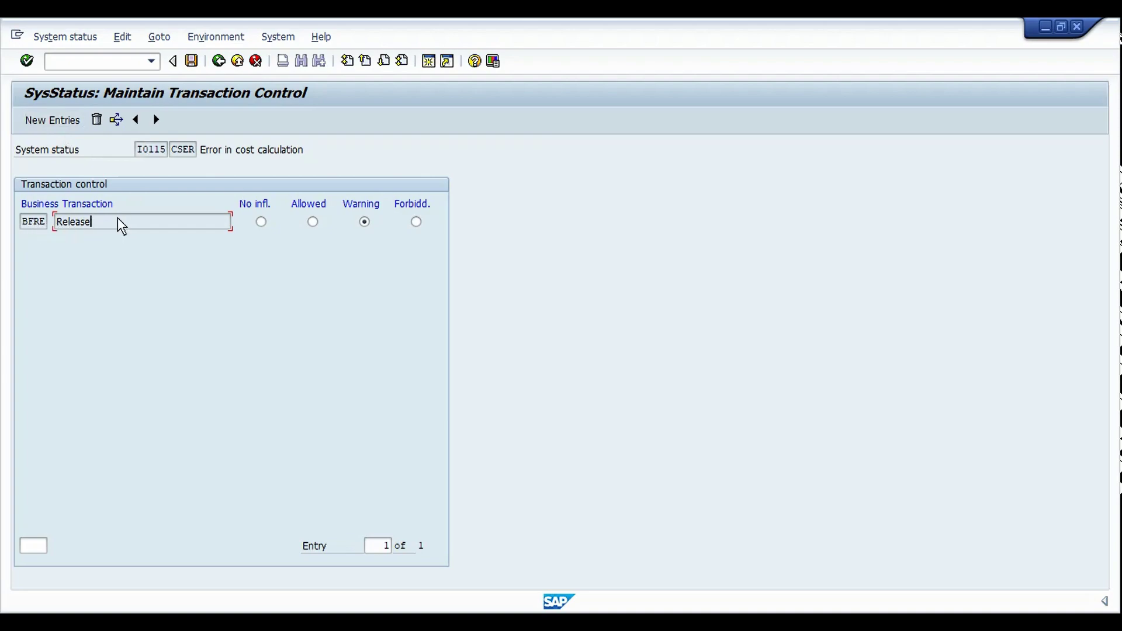
pyautogui.moveTo(121, 225); pyautogui.dragTo(63, 227)
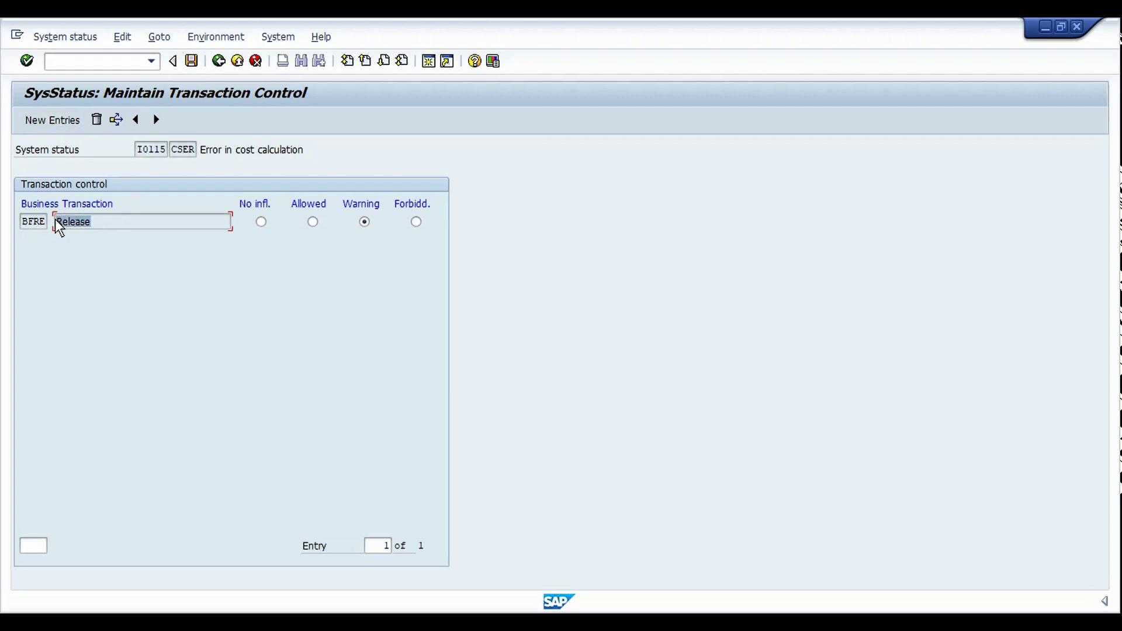
pyautogui.click(102, 219)
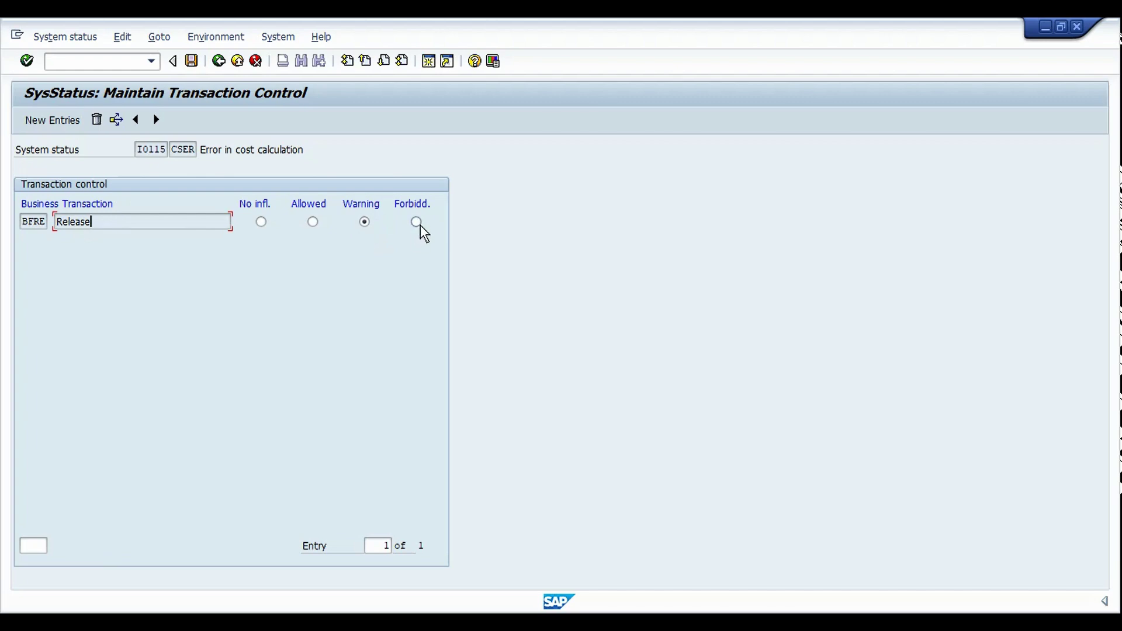
# Try to release the process order, inspecting the status information behind the warning, and leave the order without releasing it
pyautogui.hotkey('alt', 'Tab')
pyautogui.click(399, 283)
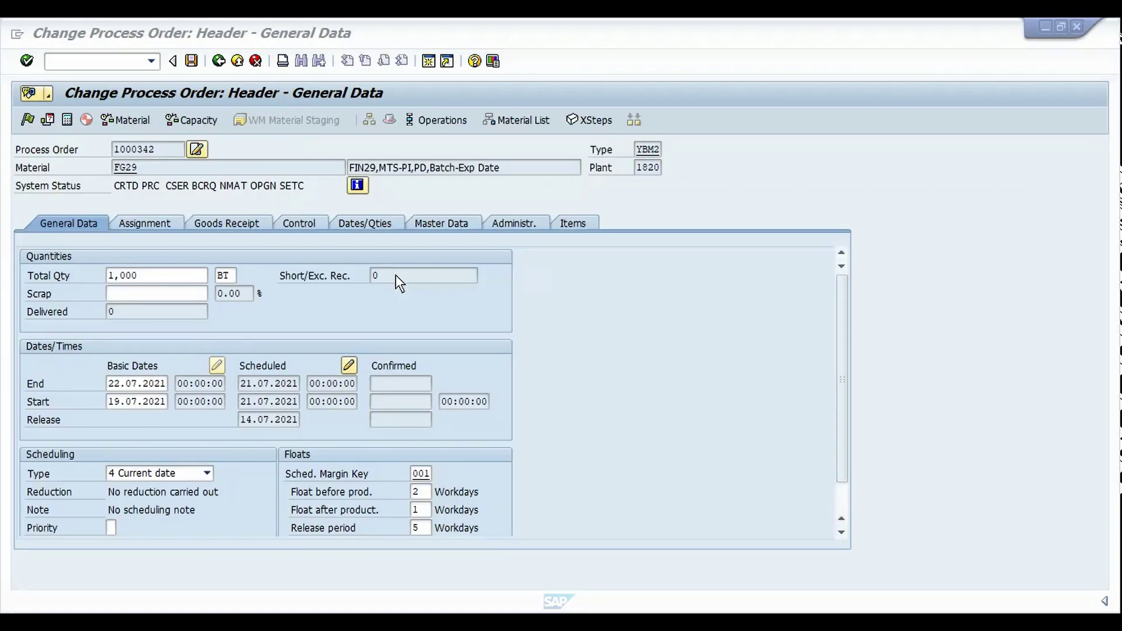
pyautogui.click(28, 119)
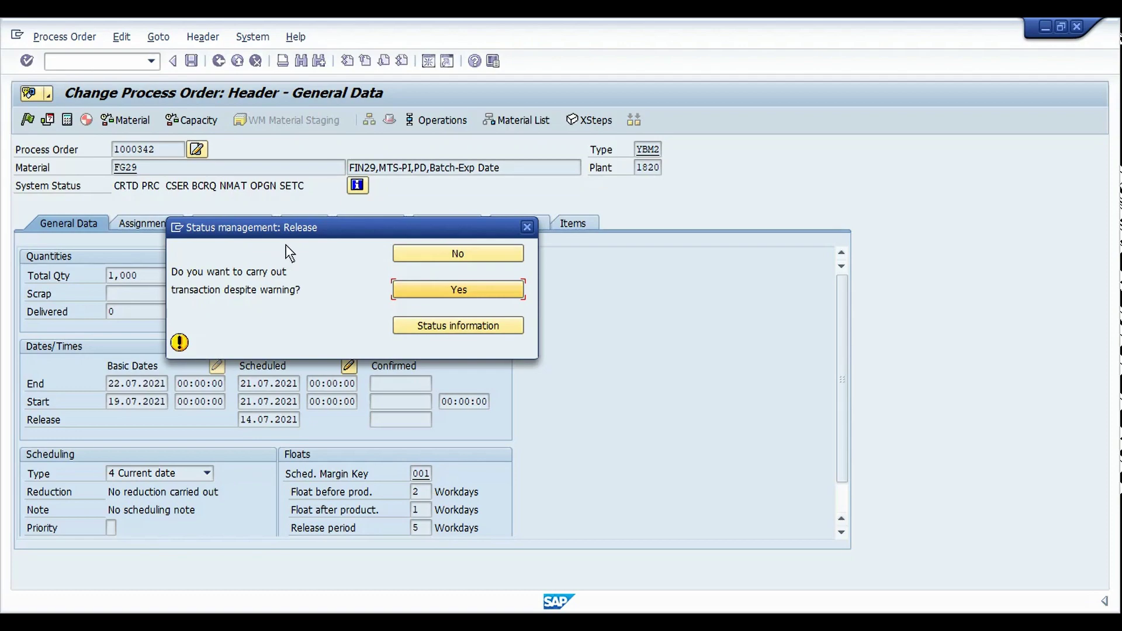
pyautogui.click(423, 328)
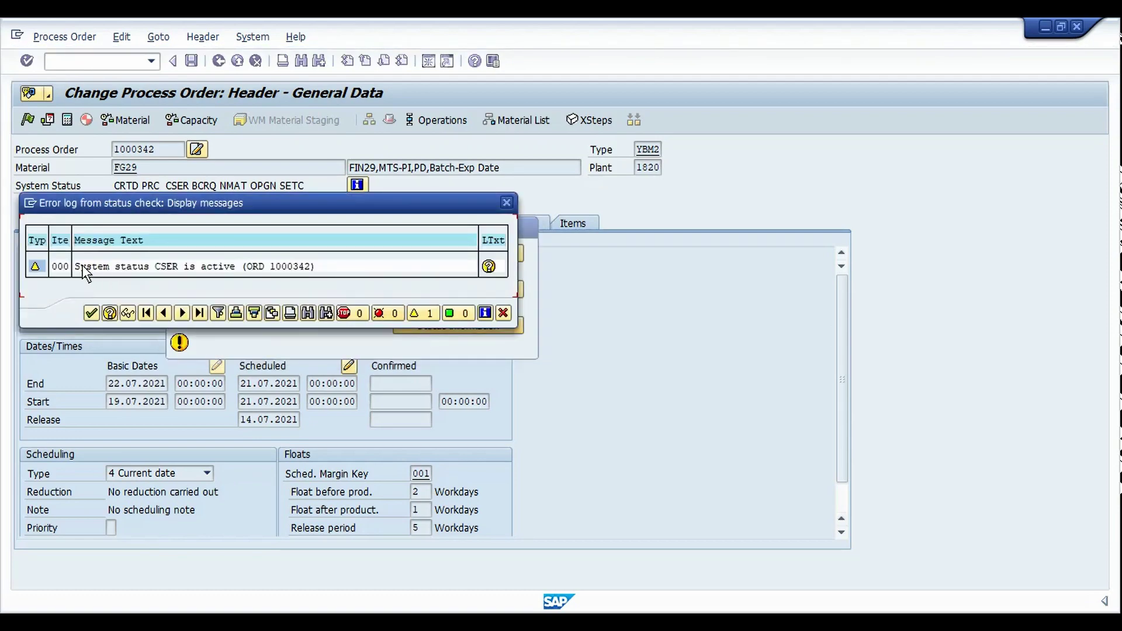
pyautogui.moveTo(75, 266); pyautogui.dragTo(285, 277)
pyautogui.hotkey('ctrl', 'c')
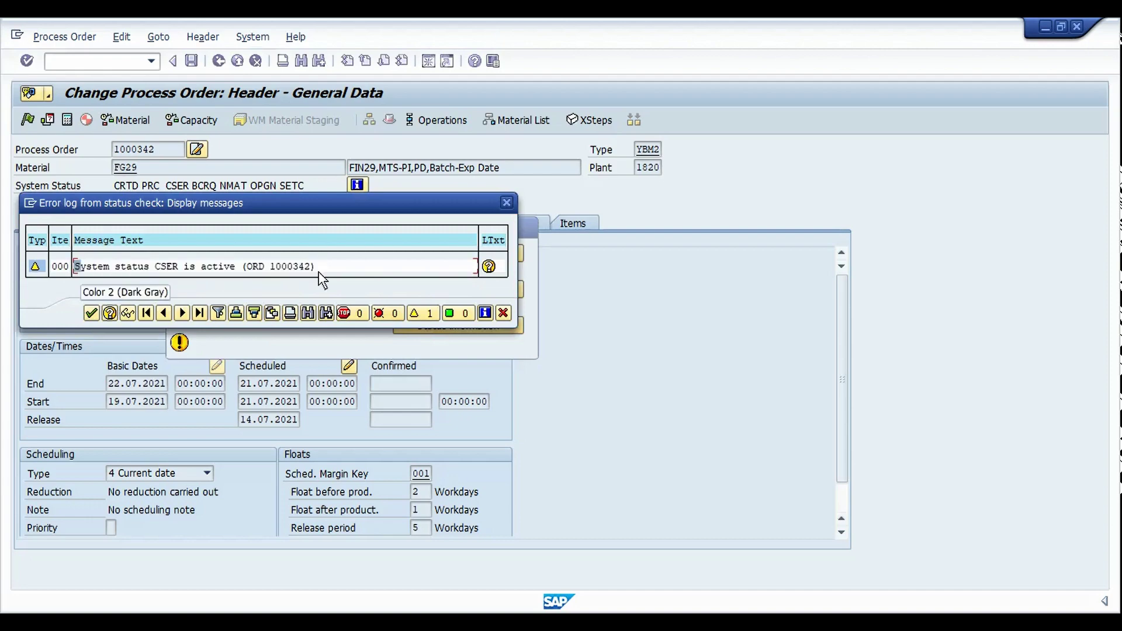
pyautogui.click(503, 313)
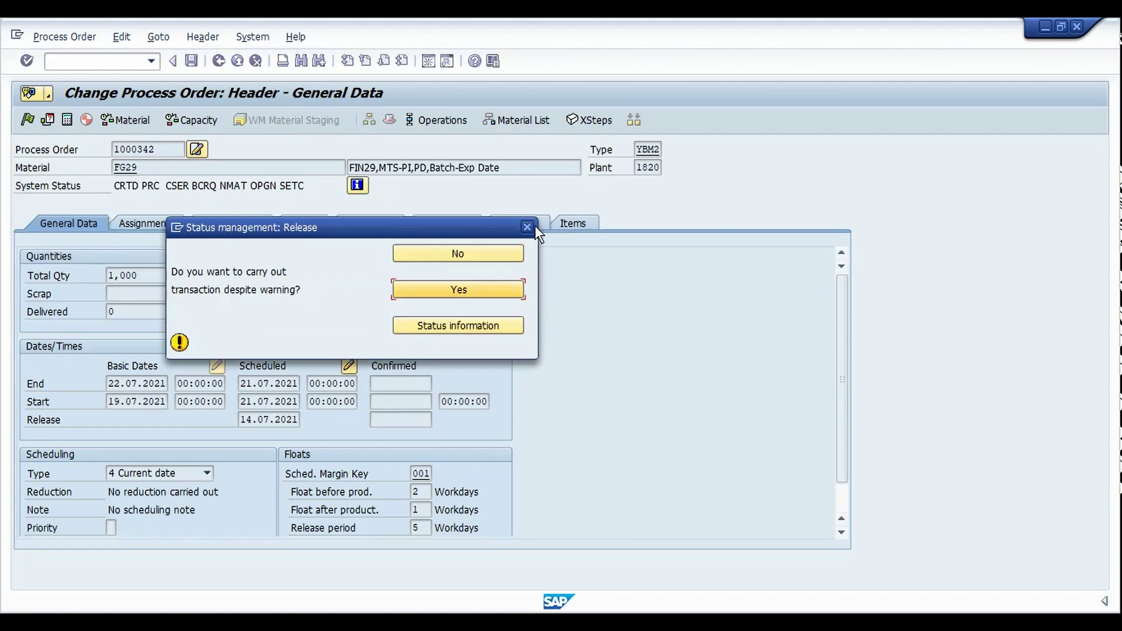
pyautogui.click(530, 227)
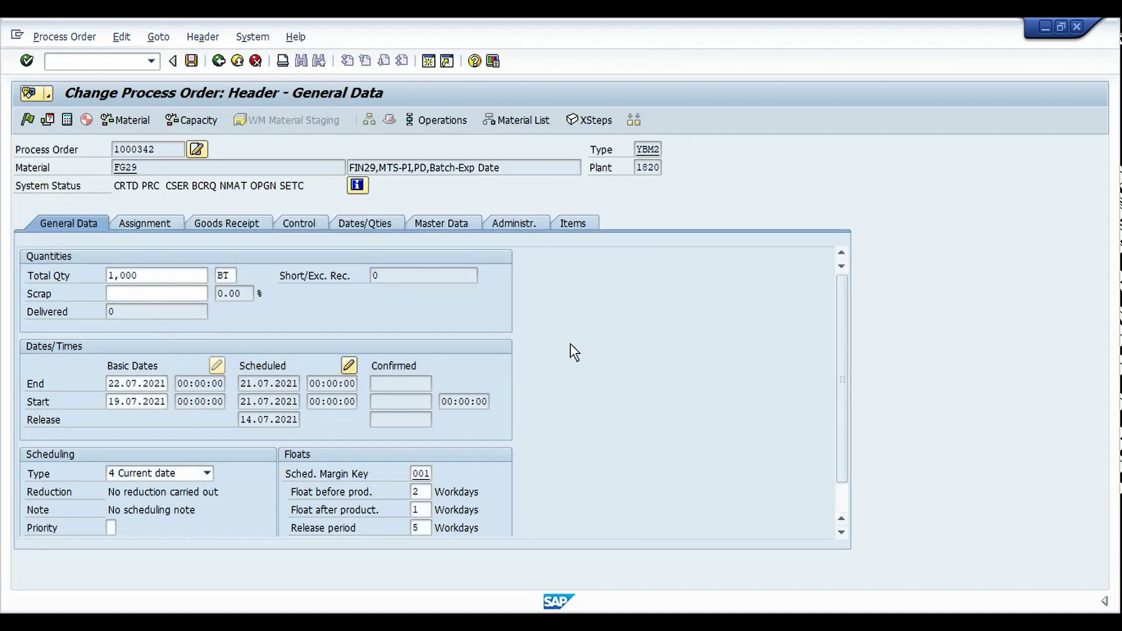
pyautogui.press('F3')
# Set the Release business transaction to Forbidden for status CSER and save the transaction control
pyautogui.hotkey('alt', 'Tab')
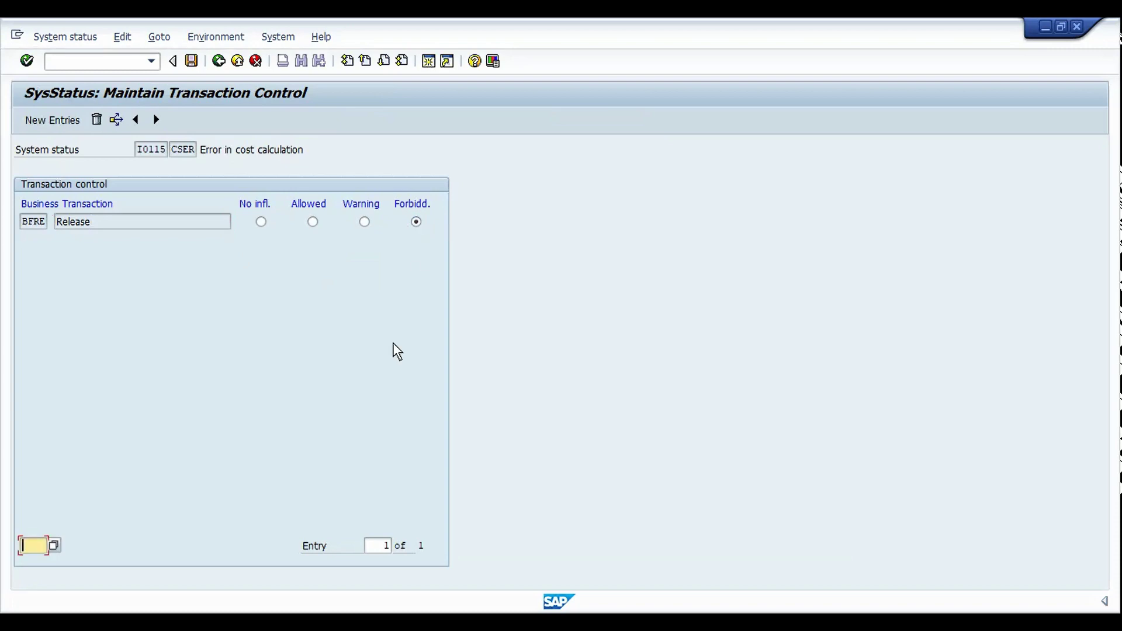
pyautogui.hotkey('ctrl', 's')
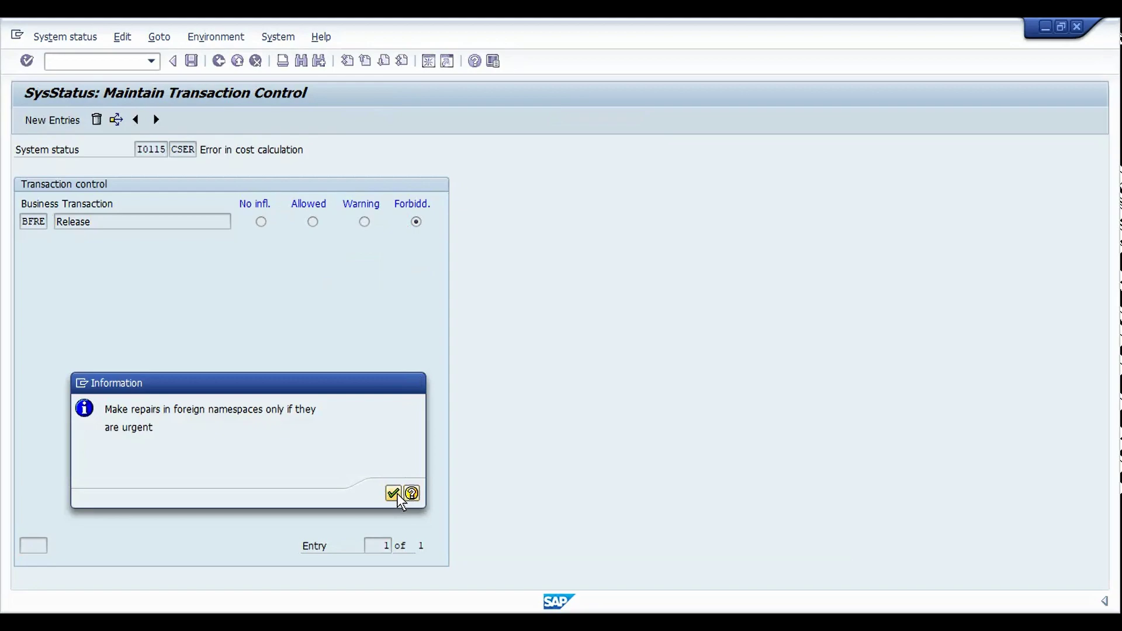
pyautogui.click(393, 494)
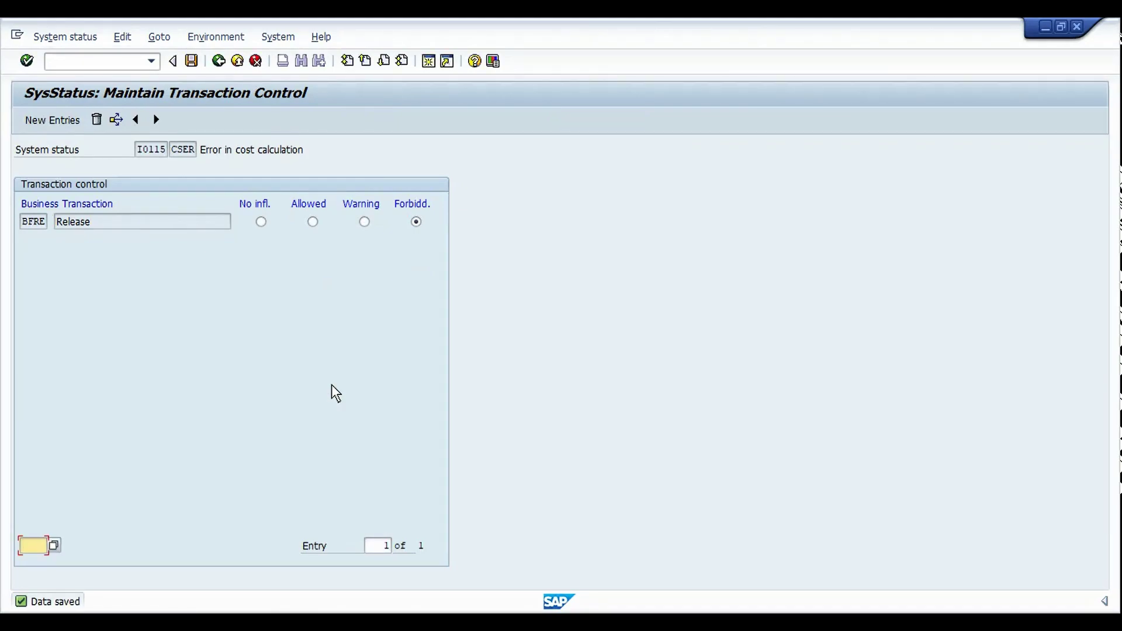
# Reopen the process order in change mode and try to release it again
pyautogui.hotkey('alt', 'Tab')
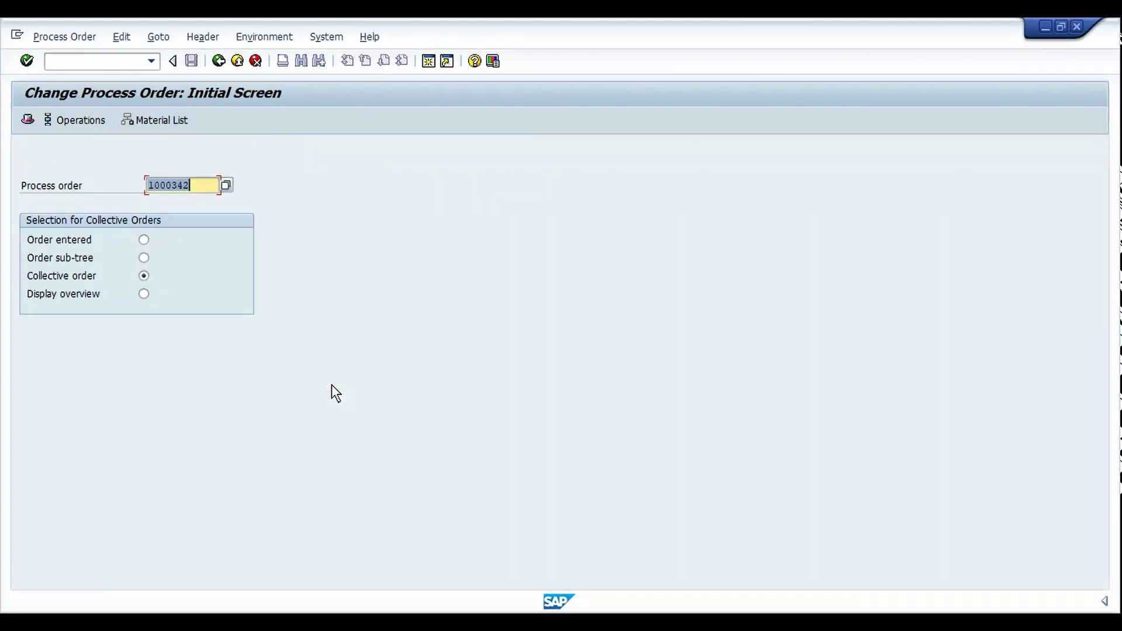
pyautogui.press('Return')
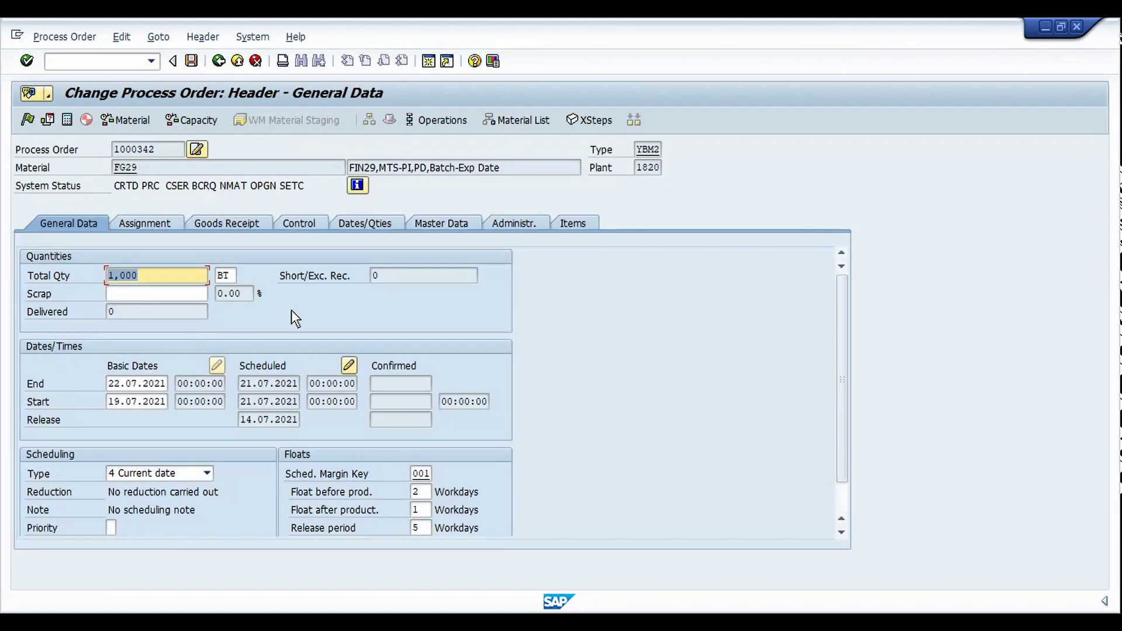
pyautogui.click(26, 123)
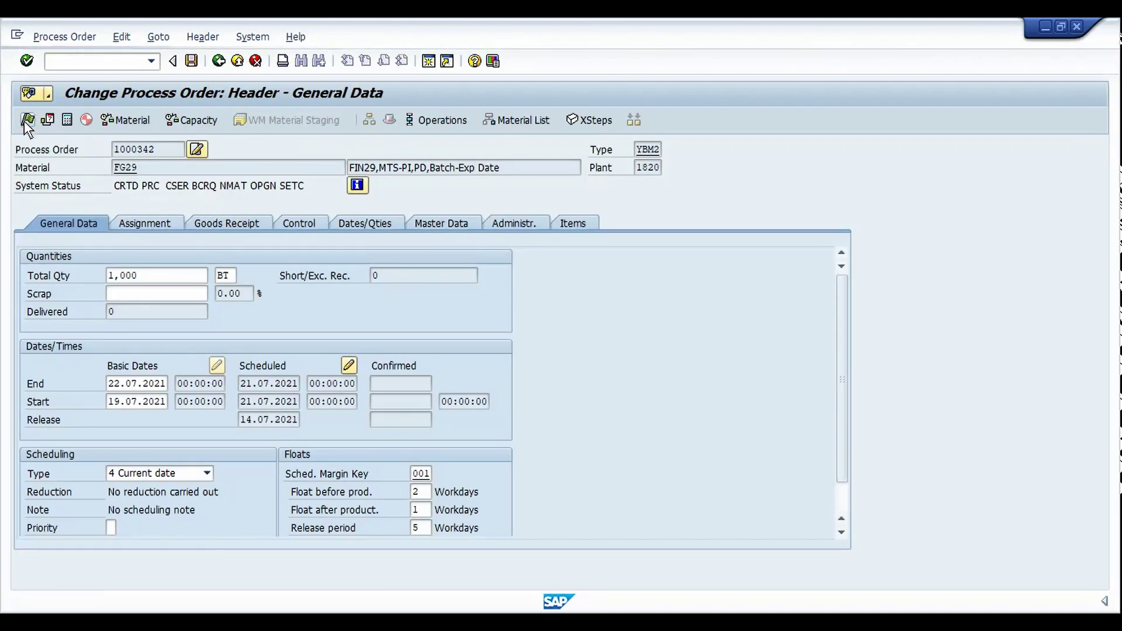
pyautogui.moveTo(248, 204); pyautogui.dragTo(274, 238)
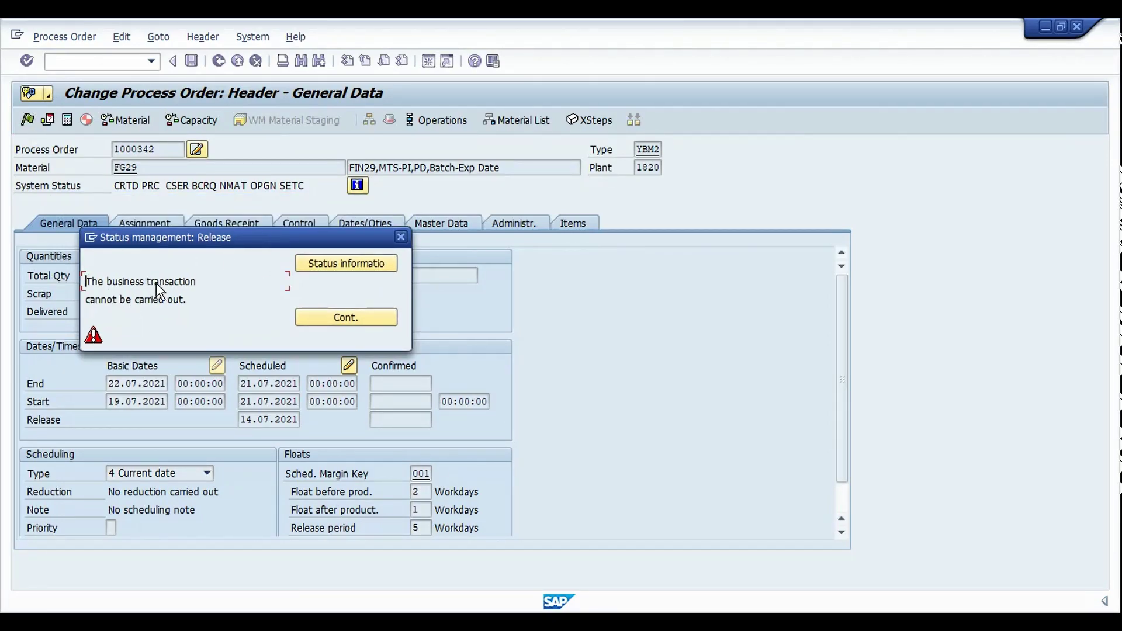
# Inspect the status information behind the refused release, then close the error log and the status management message
pyautogui.click(333, 264)
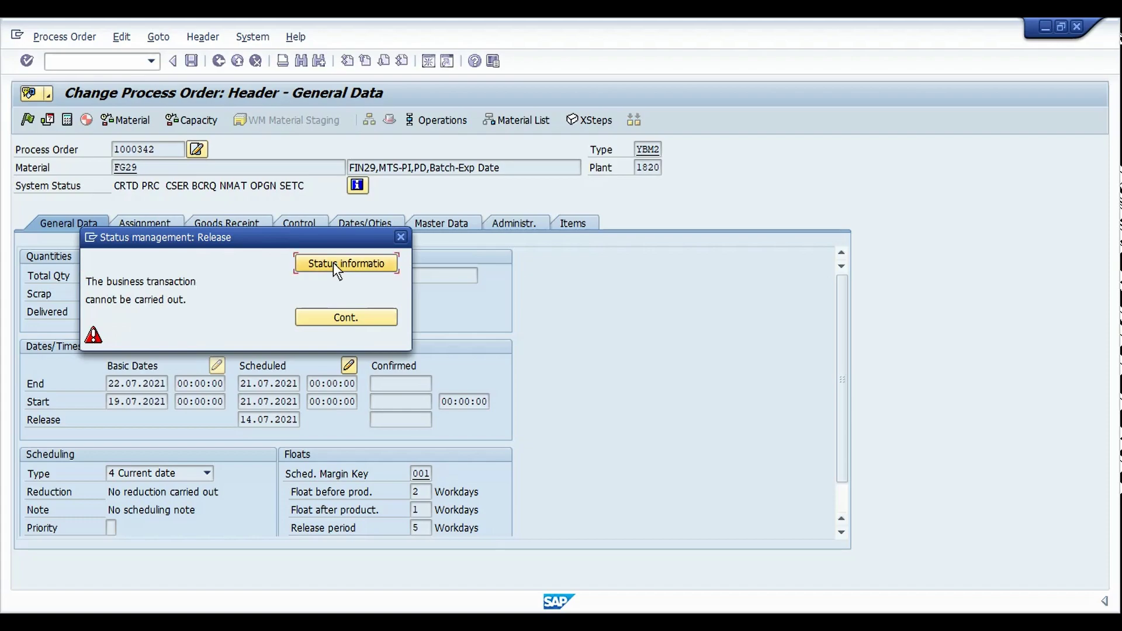
pyautogui.moveTo(304, 210); pyautogui.dragTo(358, 236)
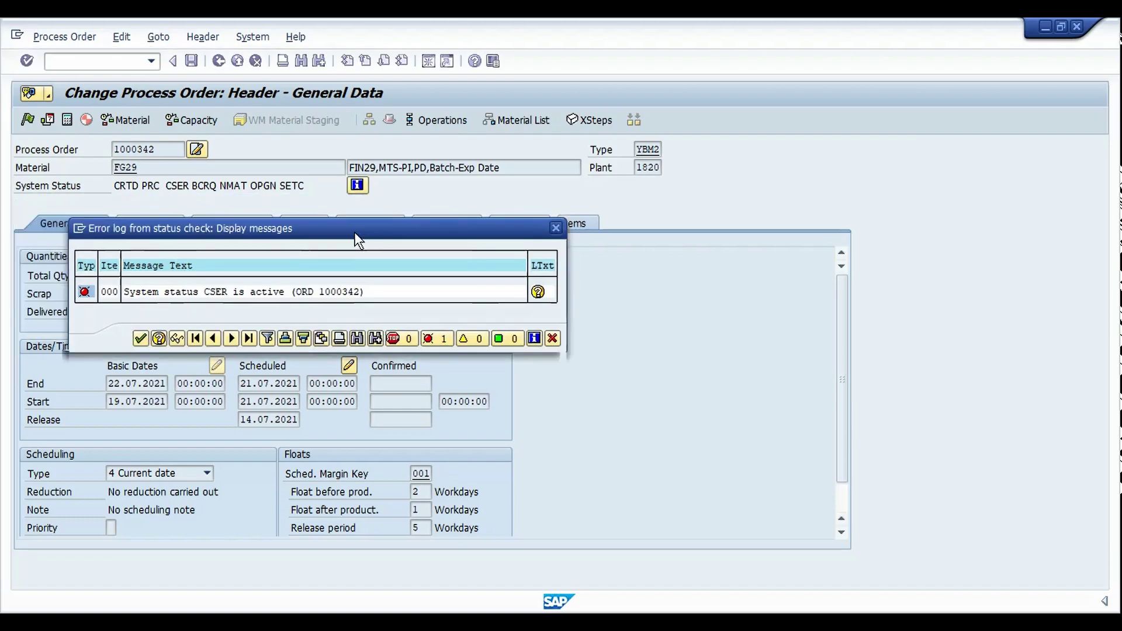
pyautogui.click(129, 296)
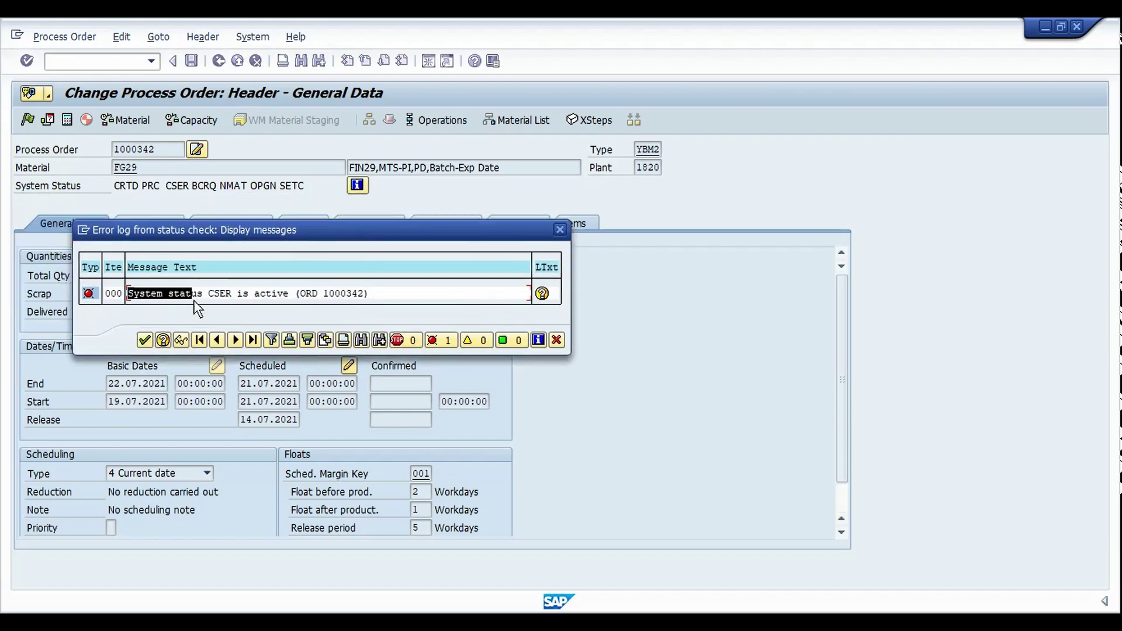
pyautogui.moveTo(194, 301); pyautogui.dragTo(363, 302)
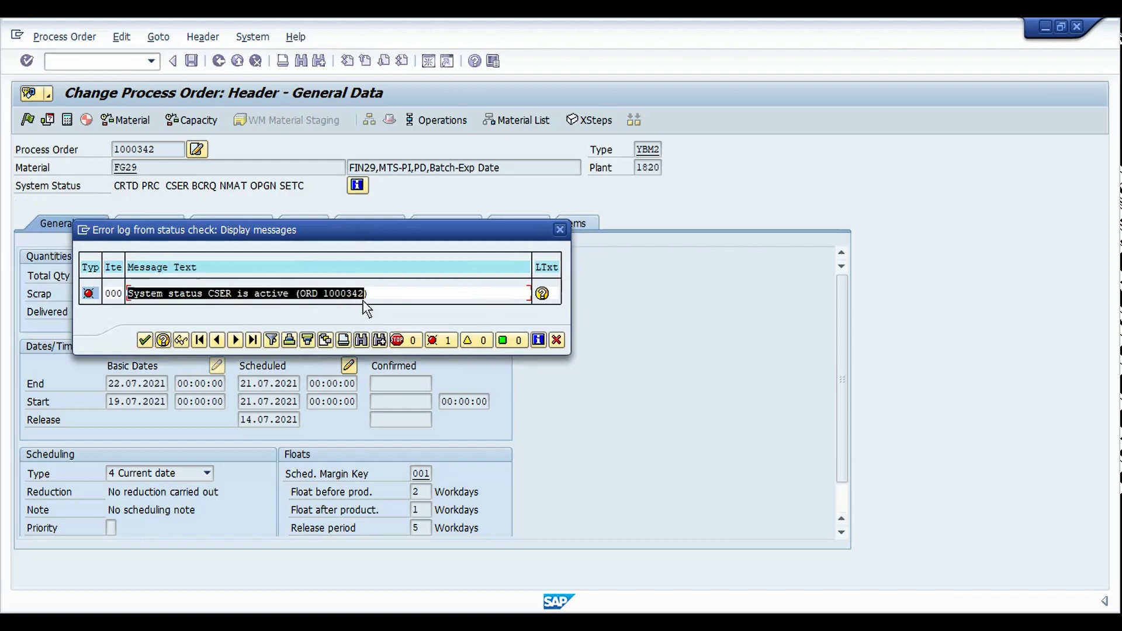
pyautogui.press('Return')
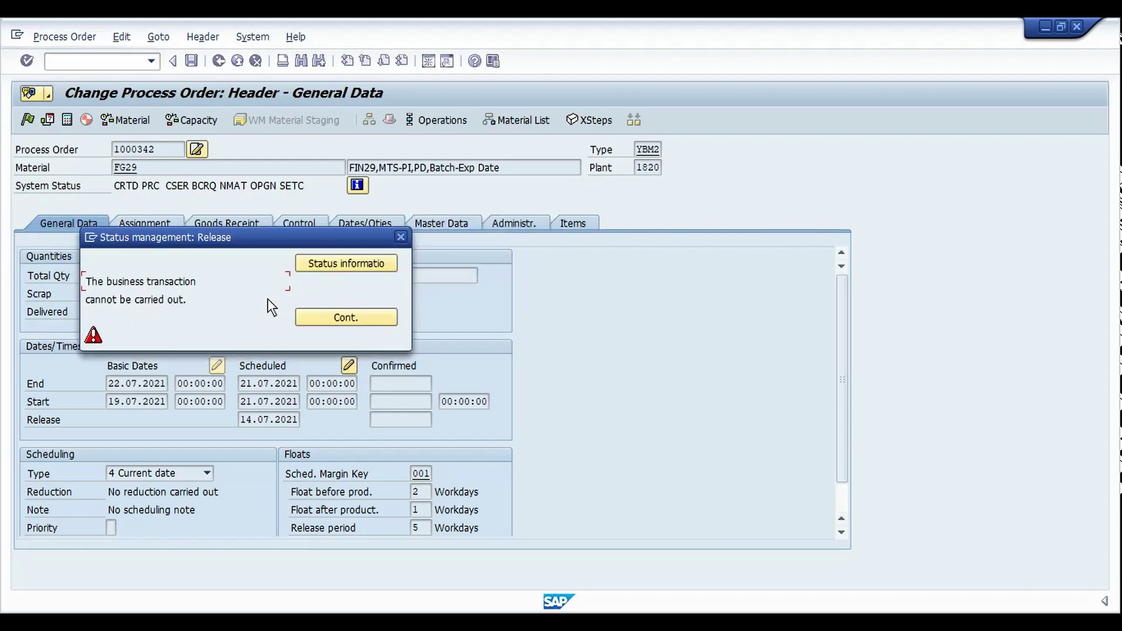
pyautogui.press('Return')
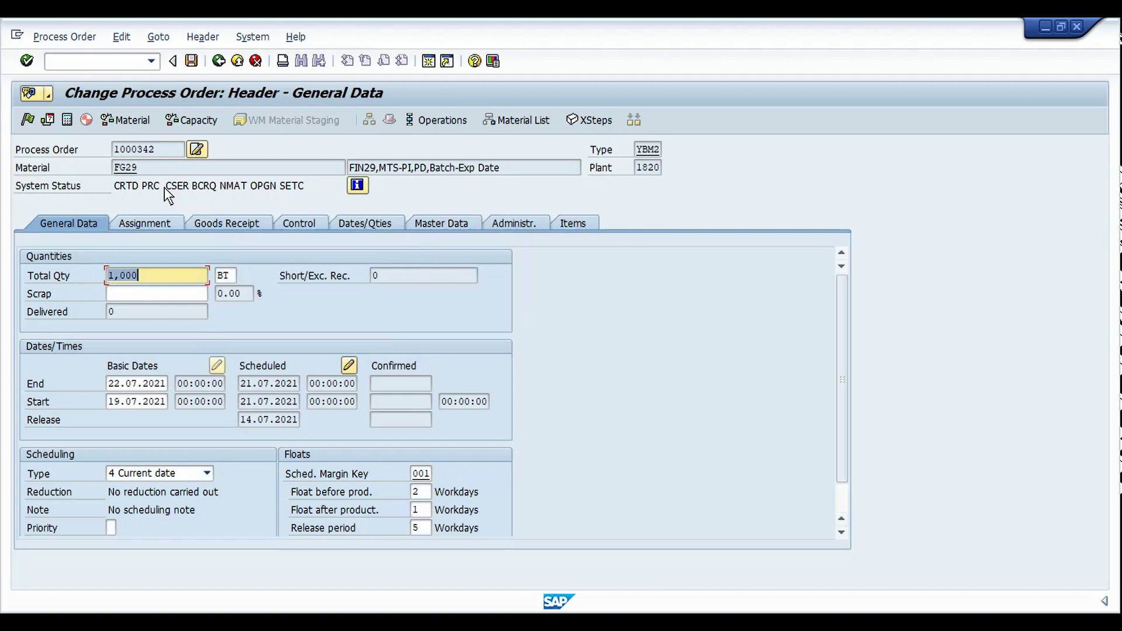
# Recalculate the process order's costs, review the messages in the cost calculation log, and return to the order header
pyautogui.moveTo(164, 187); pyautogui.dragTo(185, 187)
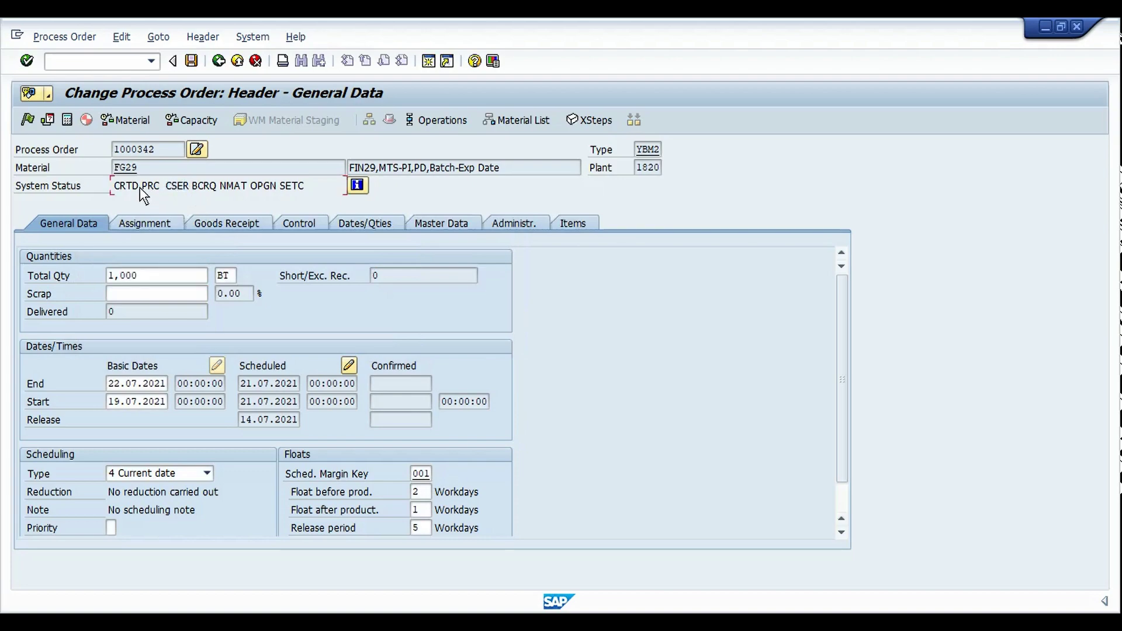
pyautogui.click(67, 118)
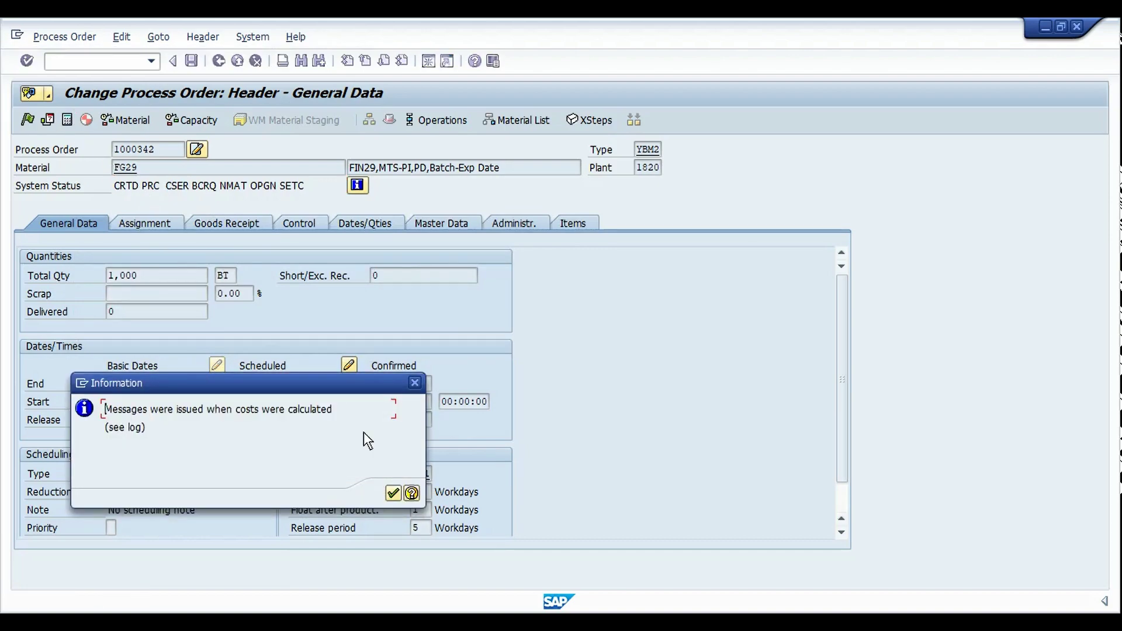
pyautogui.click(393, 493)
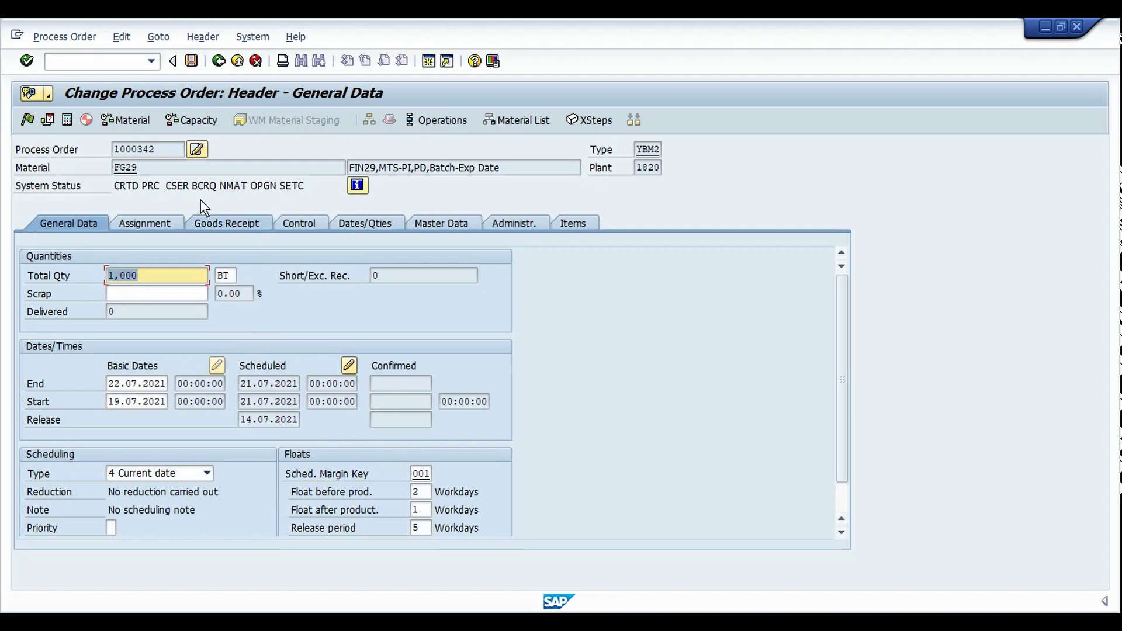
pyautogui.click(158, 36)
pyautogui.moveTo(202, 134)
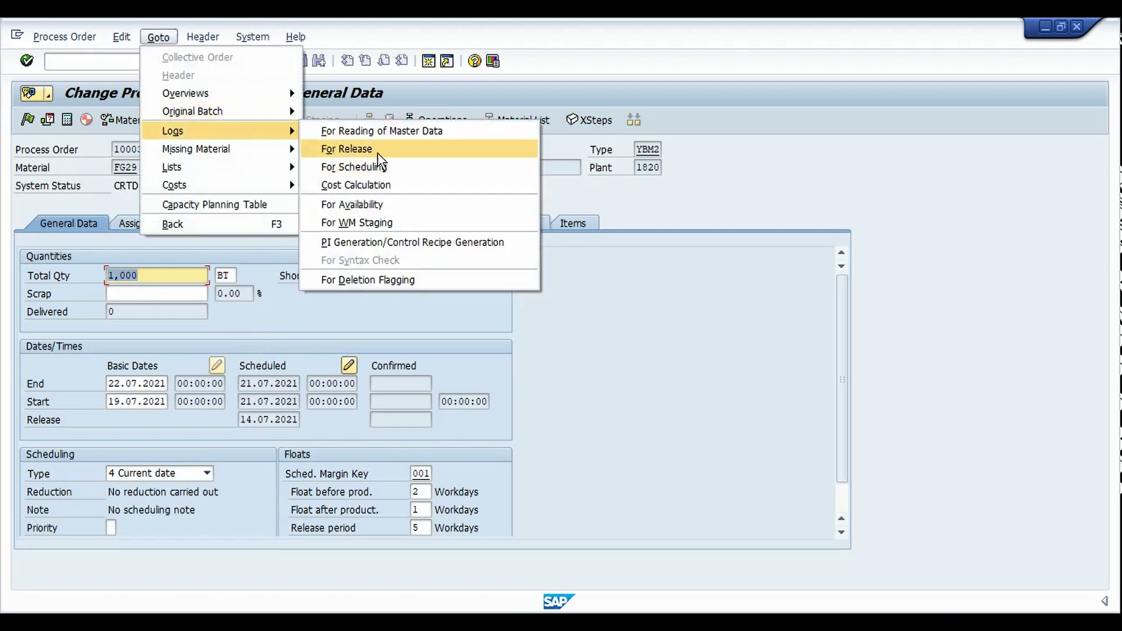
pyautogui.click(374, 182)
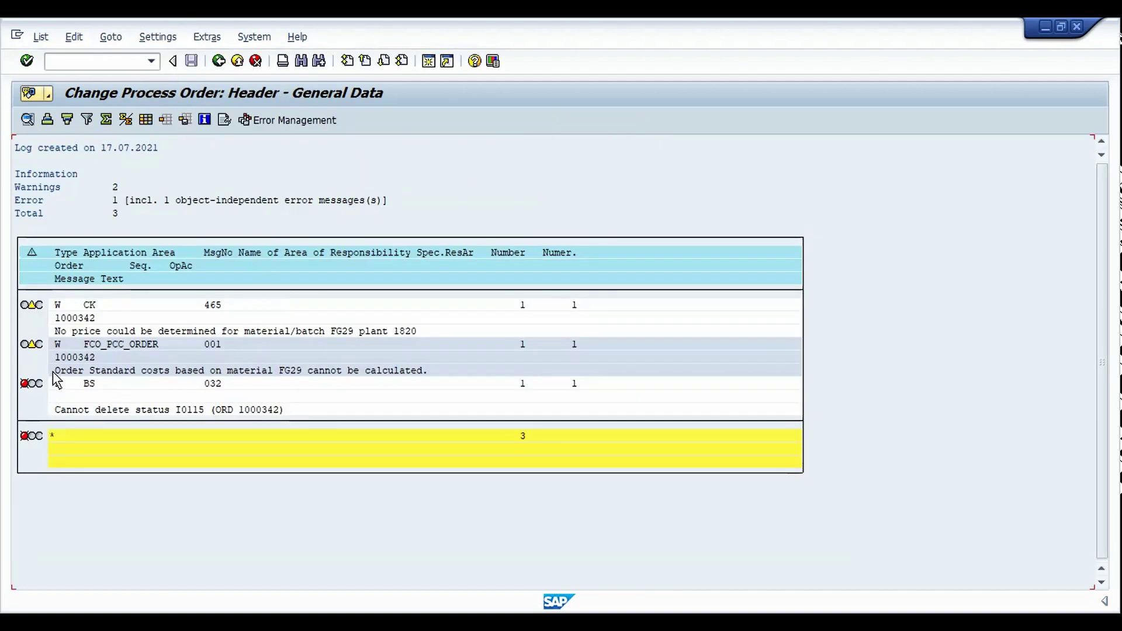
pyautogui.moveTo(54, 373); pyautogui.dragTo(438, 374)
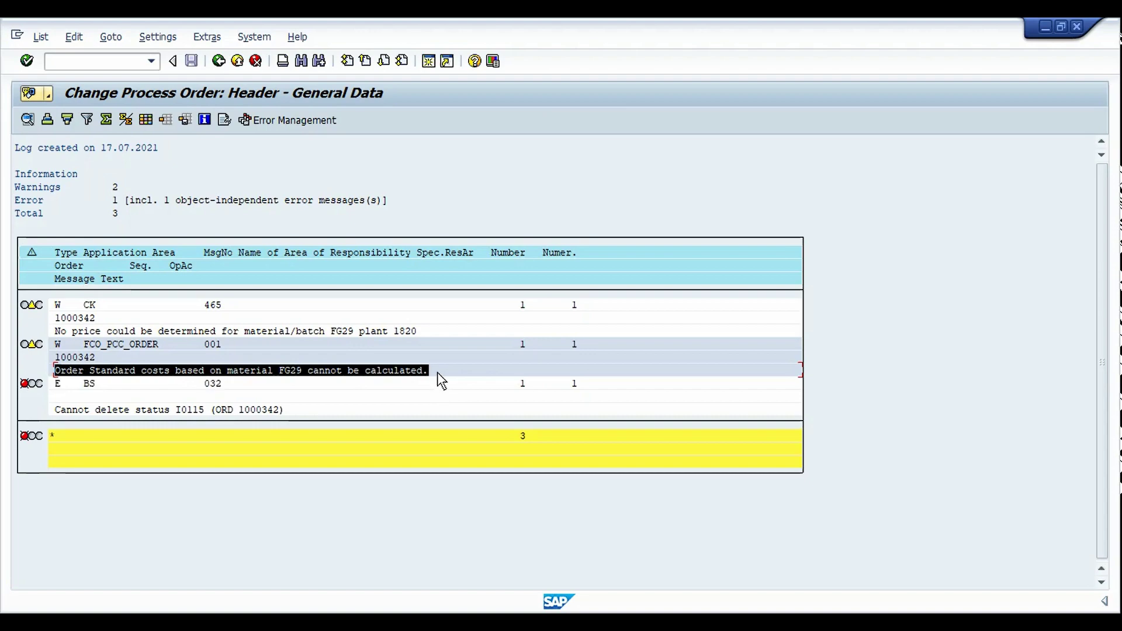
pyautogui.hotkey('ctrl', 'c')
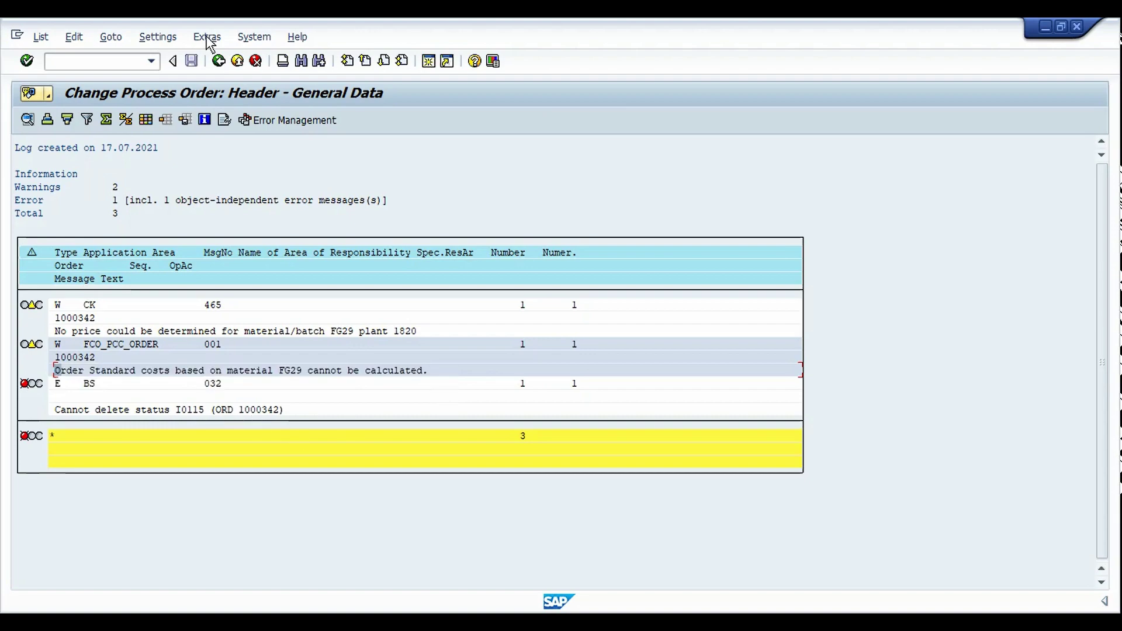
pyautogui.click(219, 61)
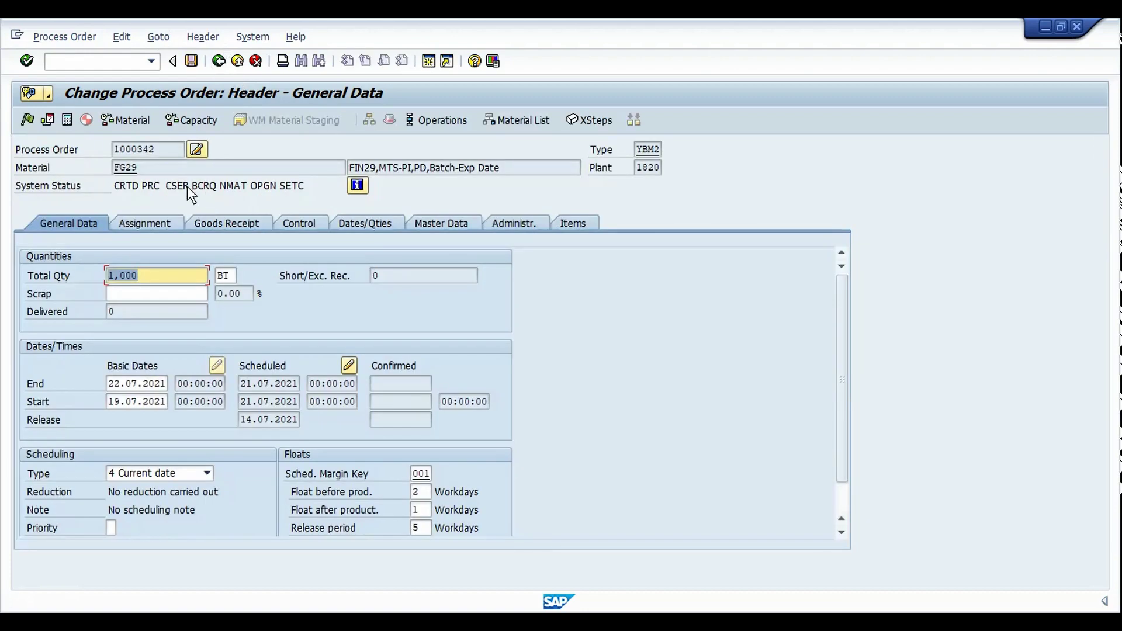
pyautogui.moveTo(167, 187); pyautogui.dragTo(195, 187)
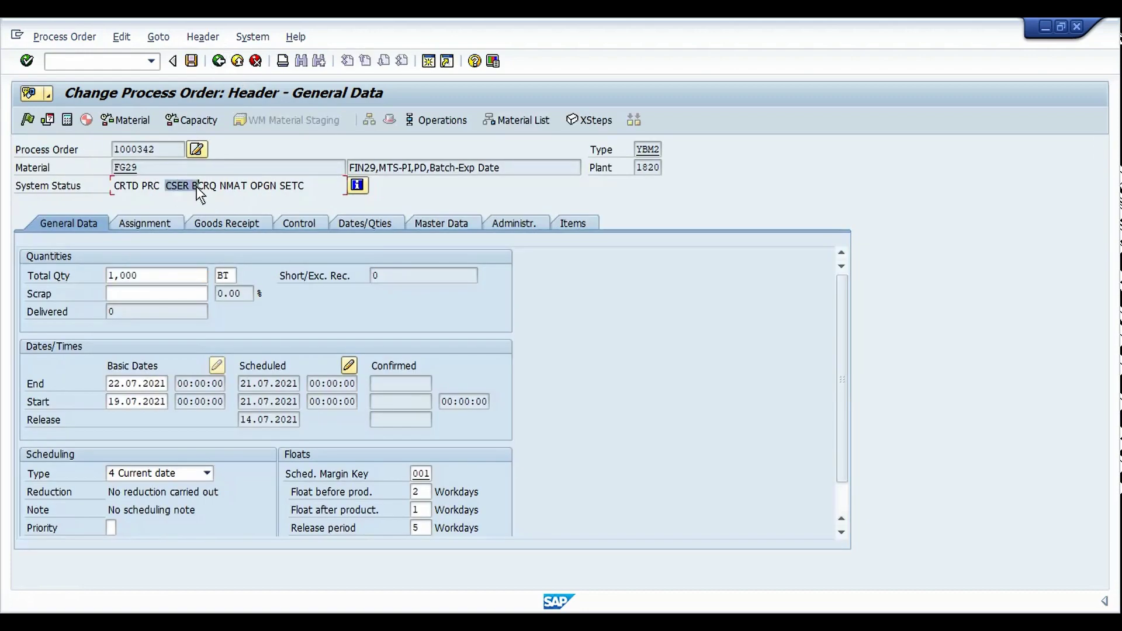
pyautogui.click(188, 187)
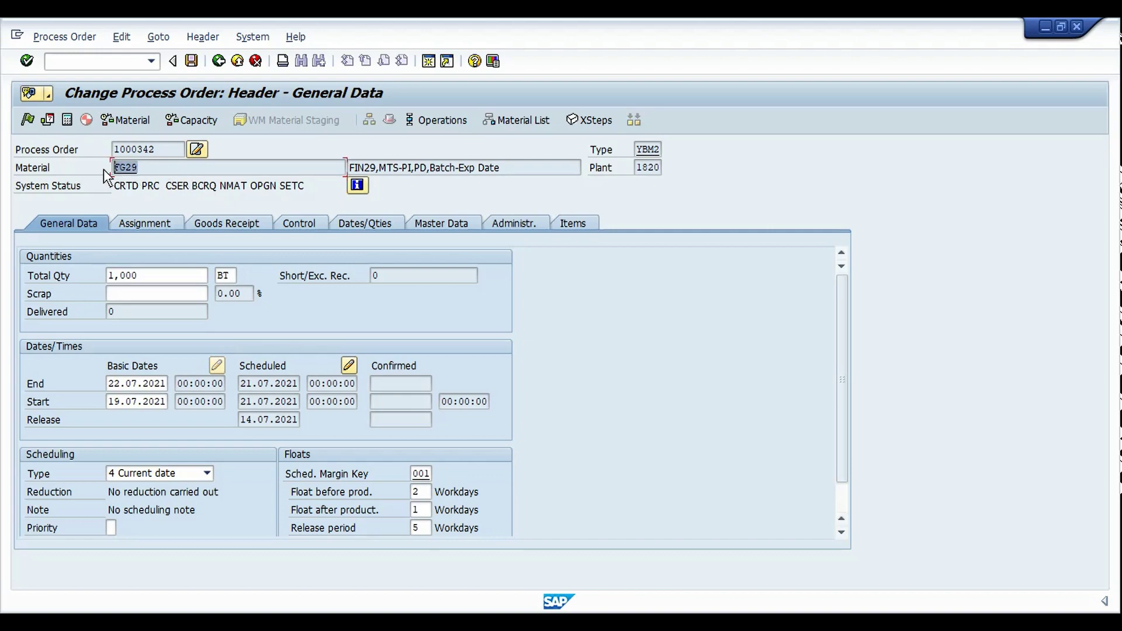
pyautogui.click(227, 187)
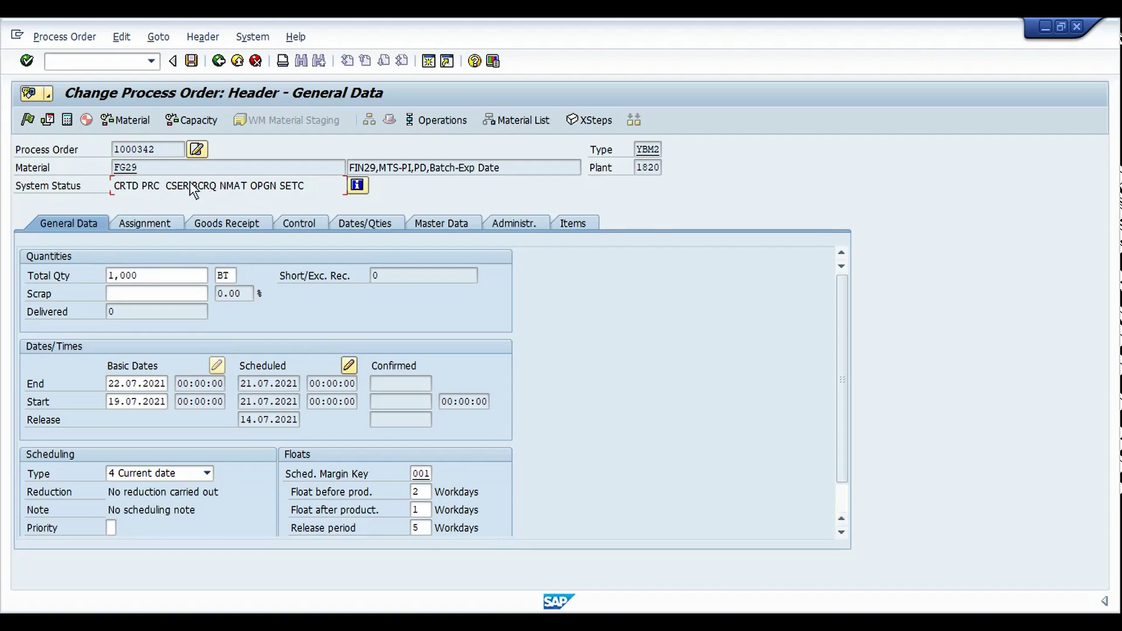
# Set the Release business transaction to No influence for status CSER, save the transaction control, and return to the process order
pyautogui.hotkey('alt', 'Tab')
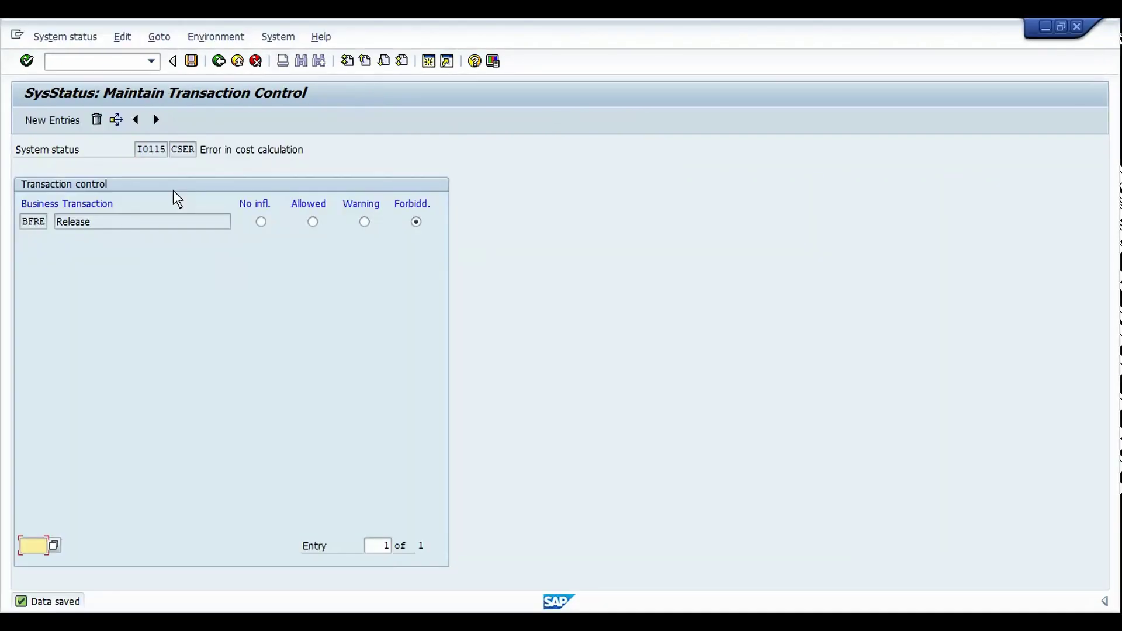
pyautogui.click(263, 222)
pyautogui.hotkey('ctrl', 's')
pyautogui.hotkey('alt', 'Tab')
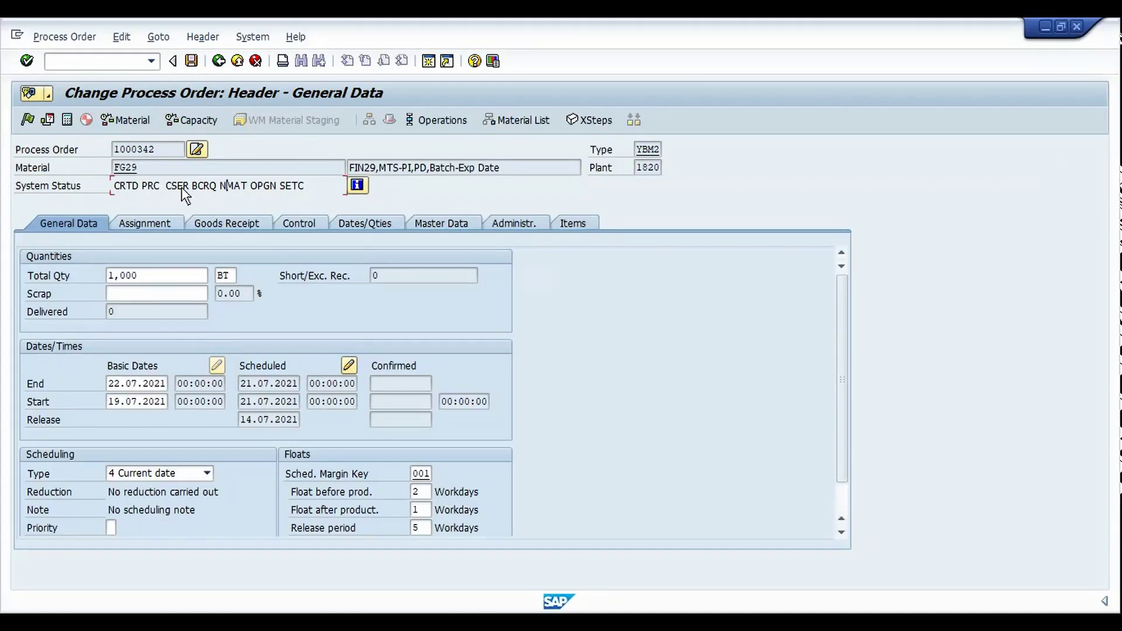
# Try to release the process order, leave it without saving, and reopen it in change mode to attempt the release again
pyautogui.click(27, 120)
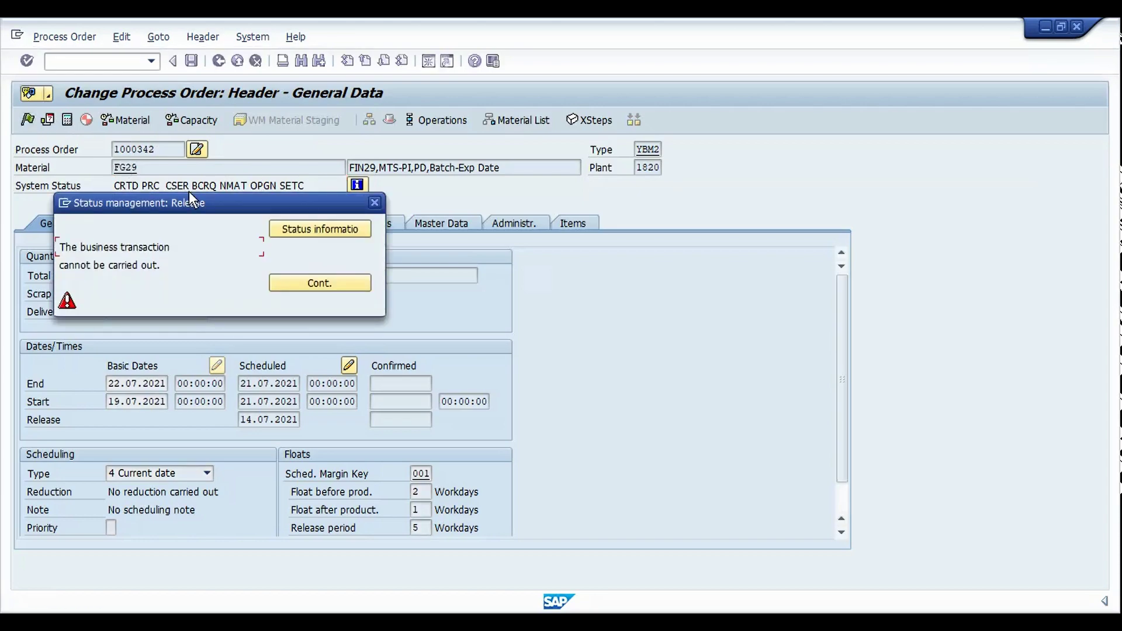
pyautogui.press('Return')
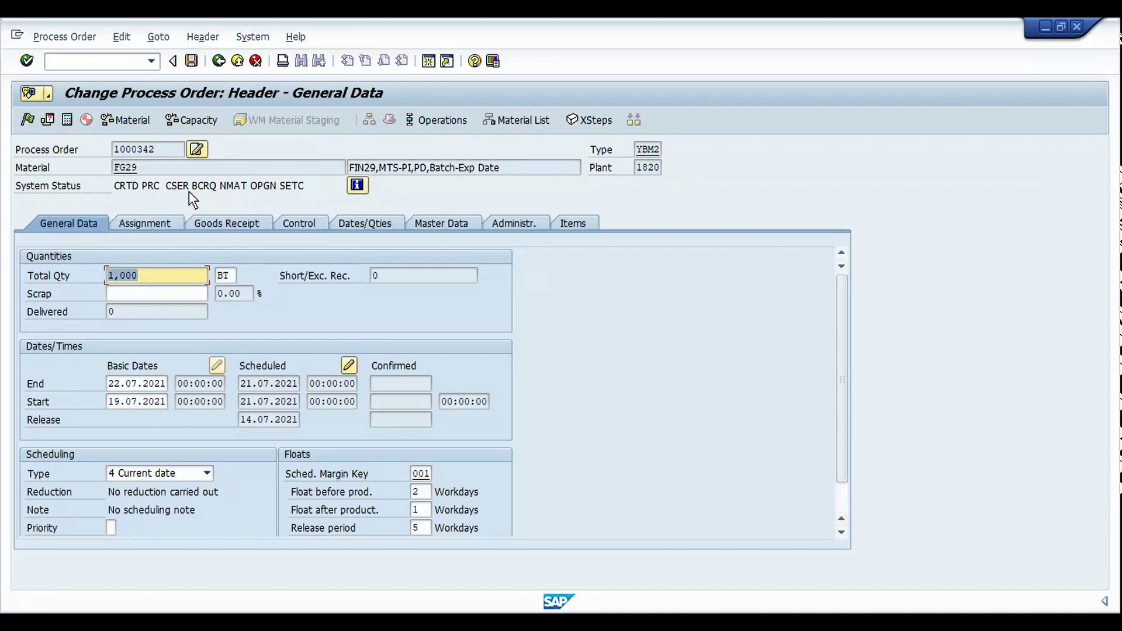
pyautogui.press('F3')
pyautogui.press('Return')
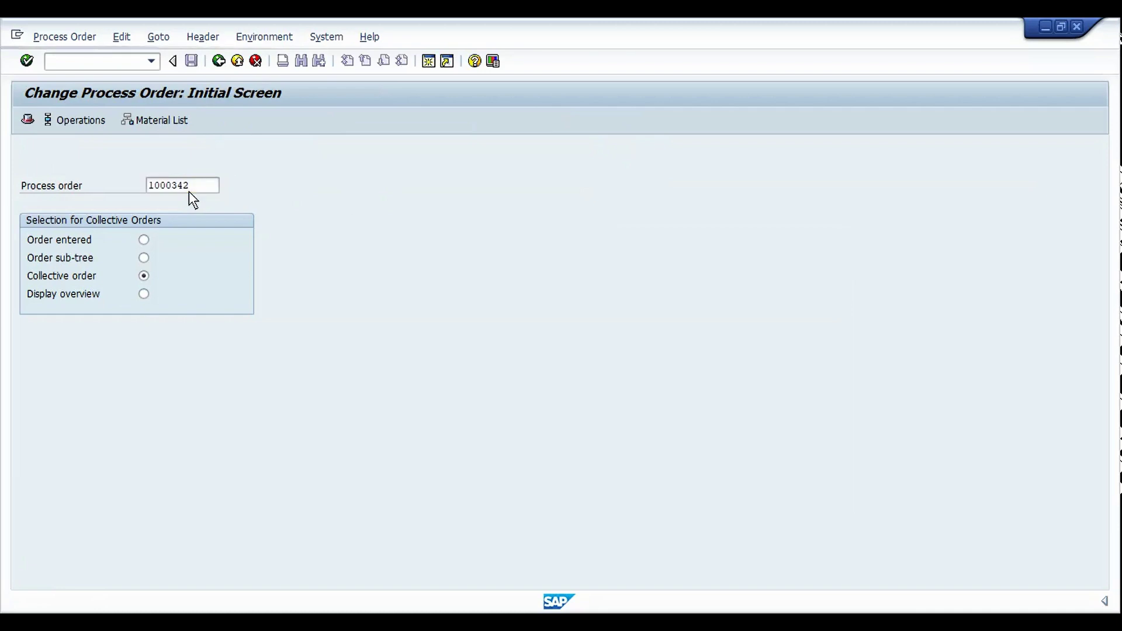
pyautogui.click(28, 120)
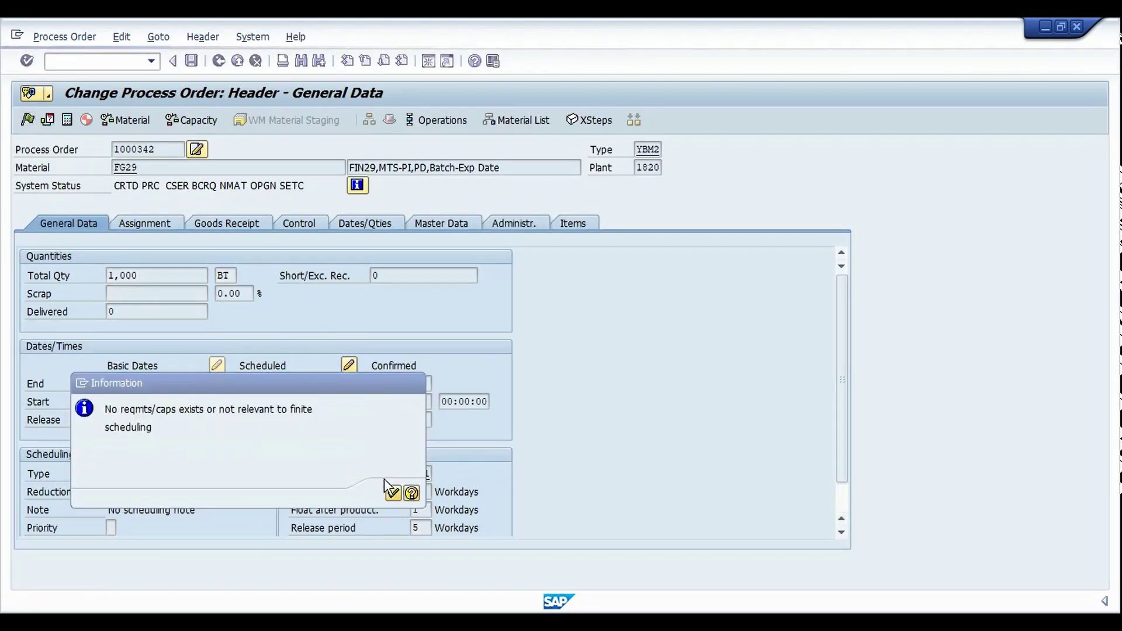
pyautogui.click(393, 494)
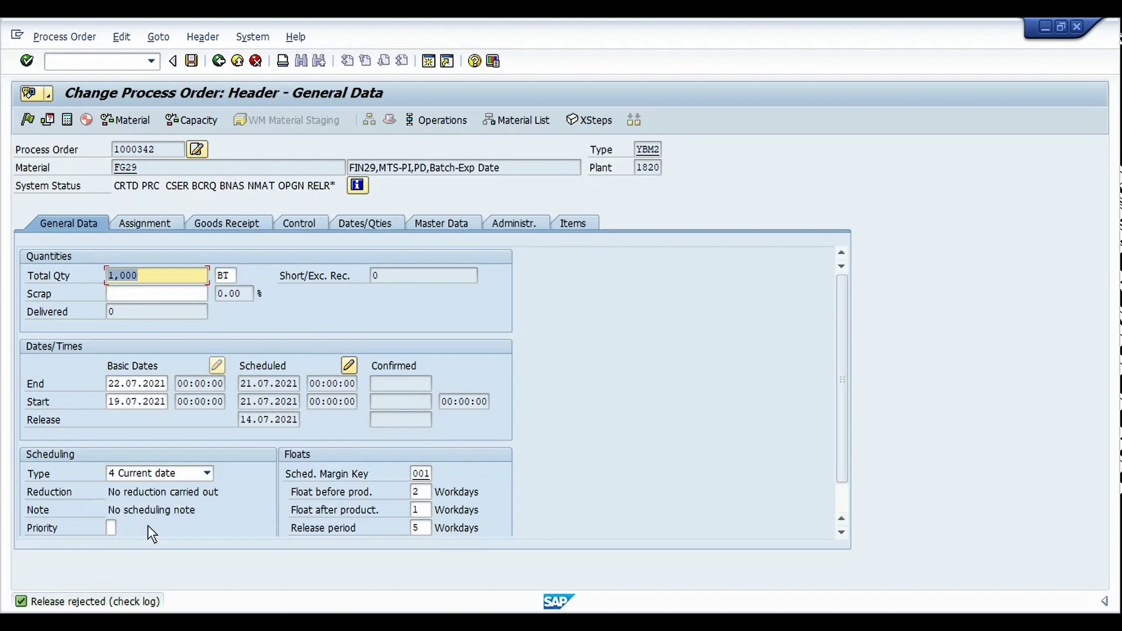
# Enter batch TEST in the order's goods receipt data and decline assigning a new batch number
pyautogui.click(213, 223)
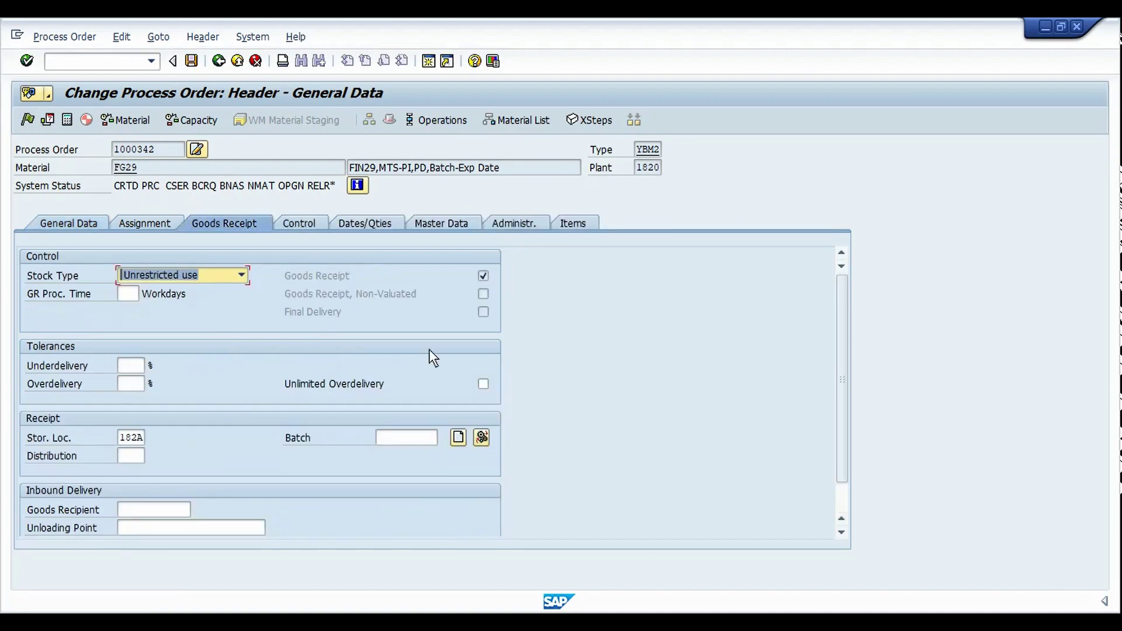
pyautogui.click(421, 438)
pyautogui.write('test')
pyautogui.press('Return')
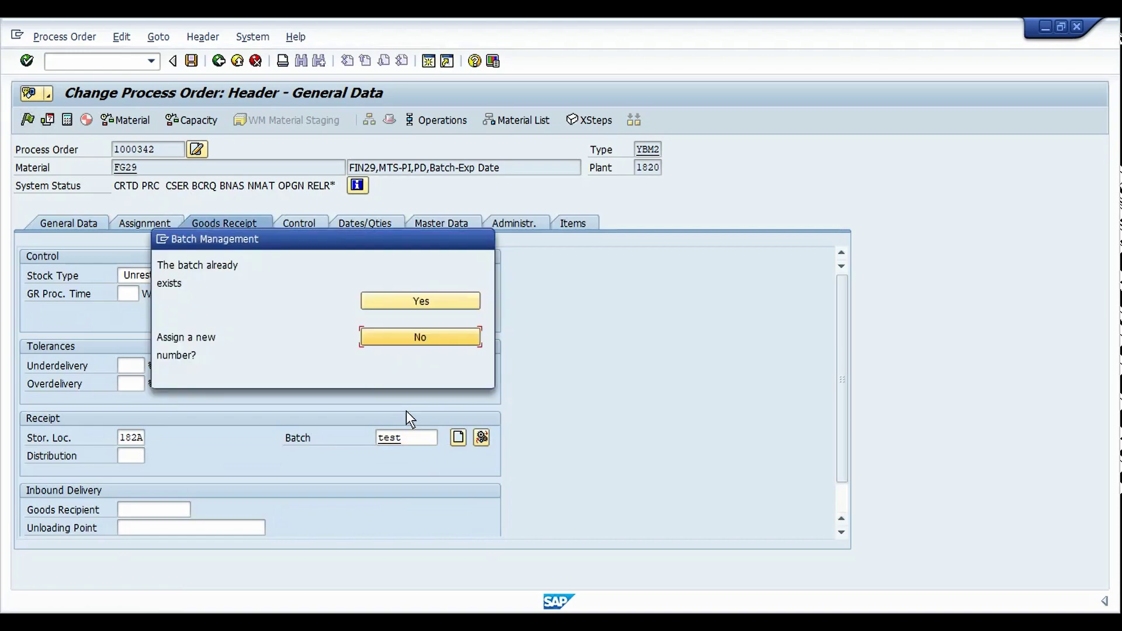
pyautogui.press('Return')
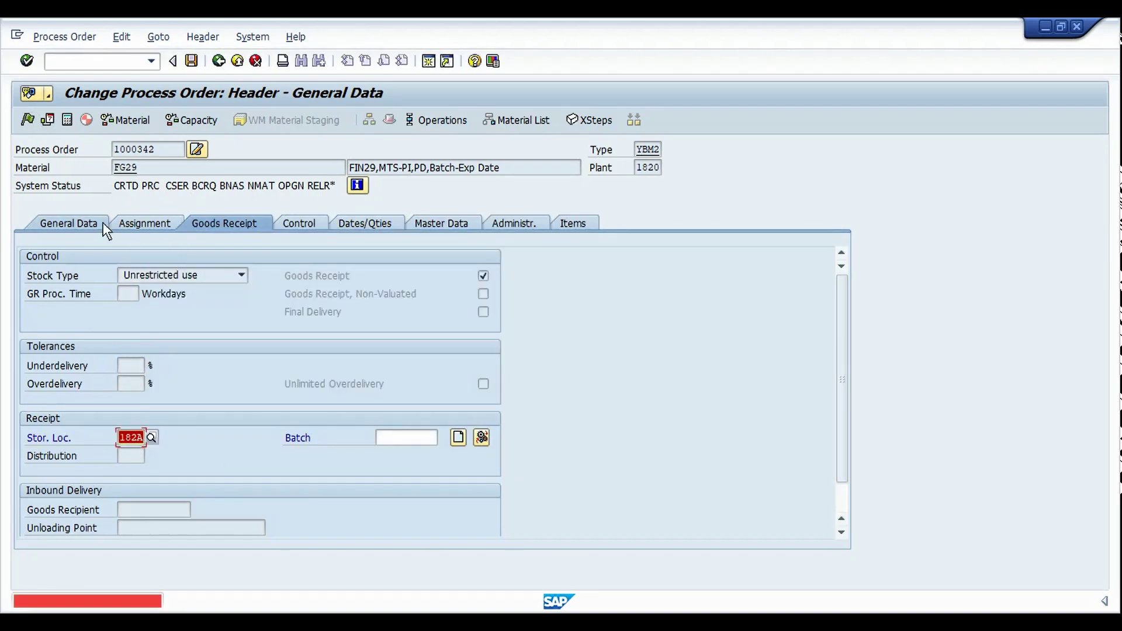
pyautogui.write('test')
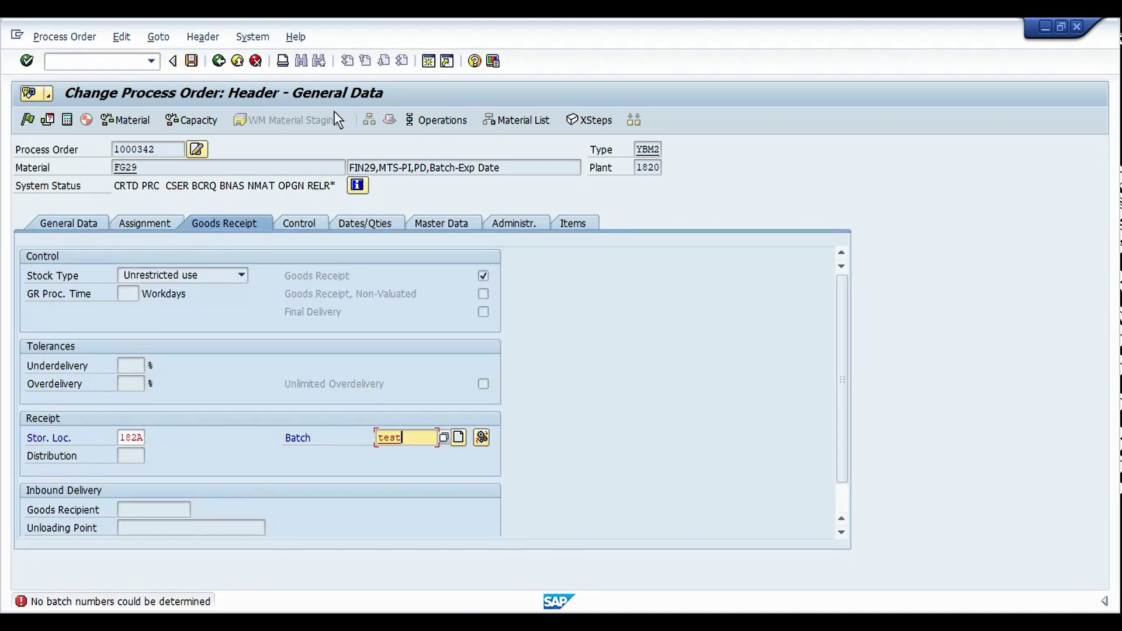
pyautogui.press('Return')
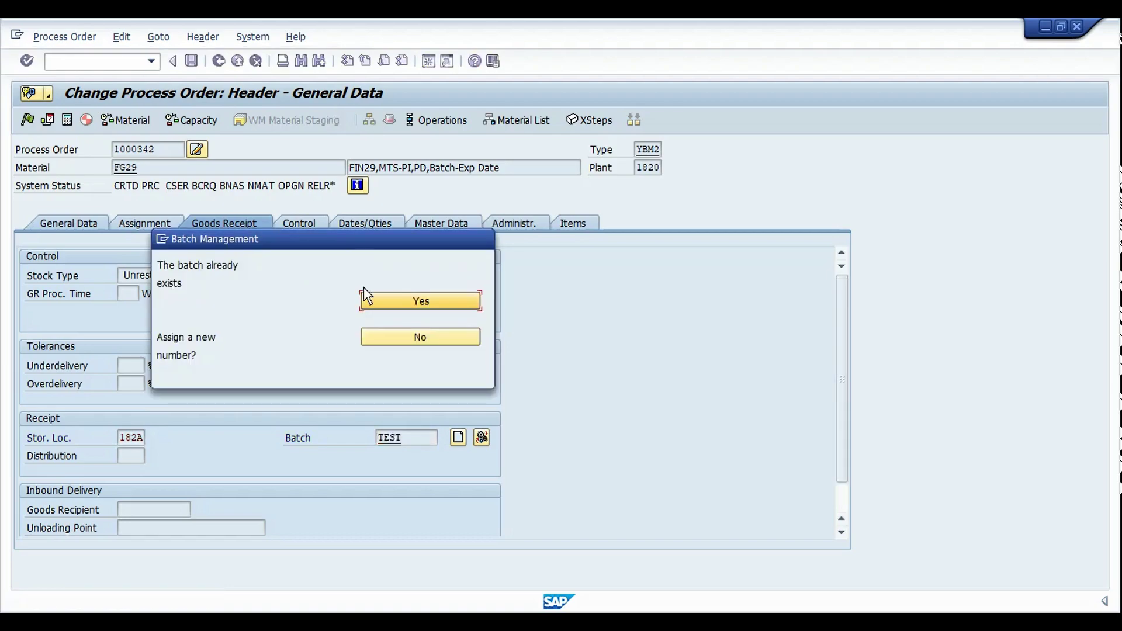
pyautogui.click(416, 343)
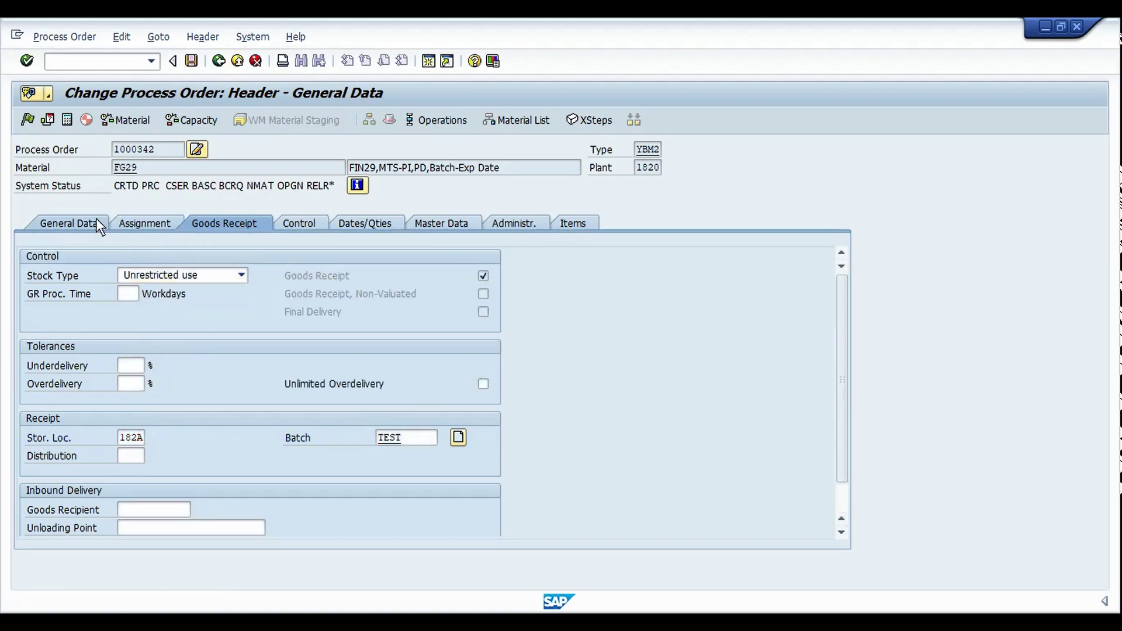
# Release the process order from its general data, check its system status, and return to the CSER transaction control
pyautogui.click(96, 221)
pyautogui.click(28, 120)
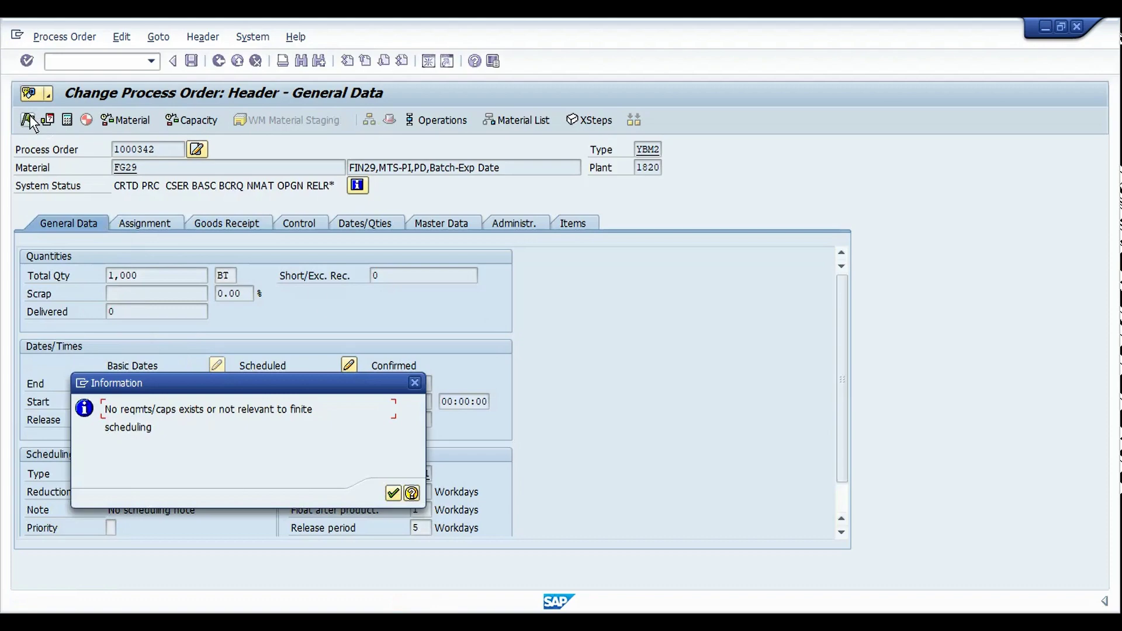
pyautogui.press('Return')
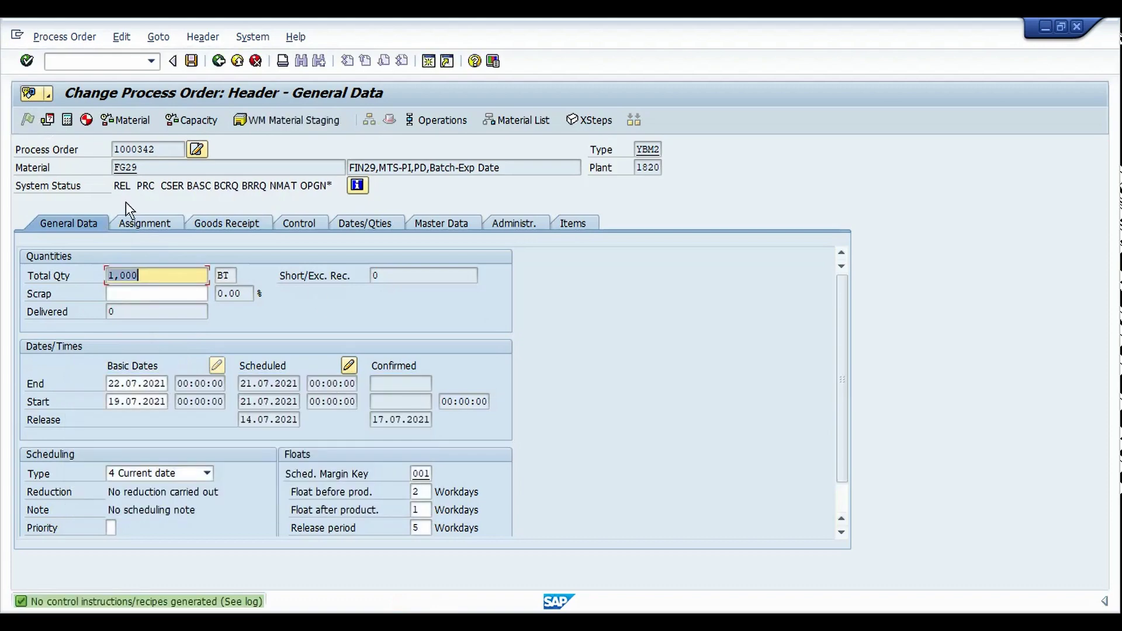
pyautogui.click(121, 187)
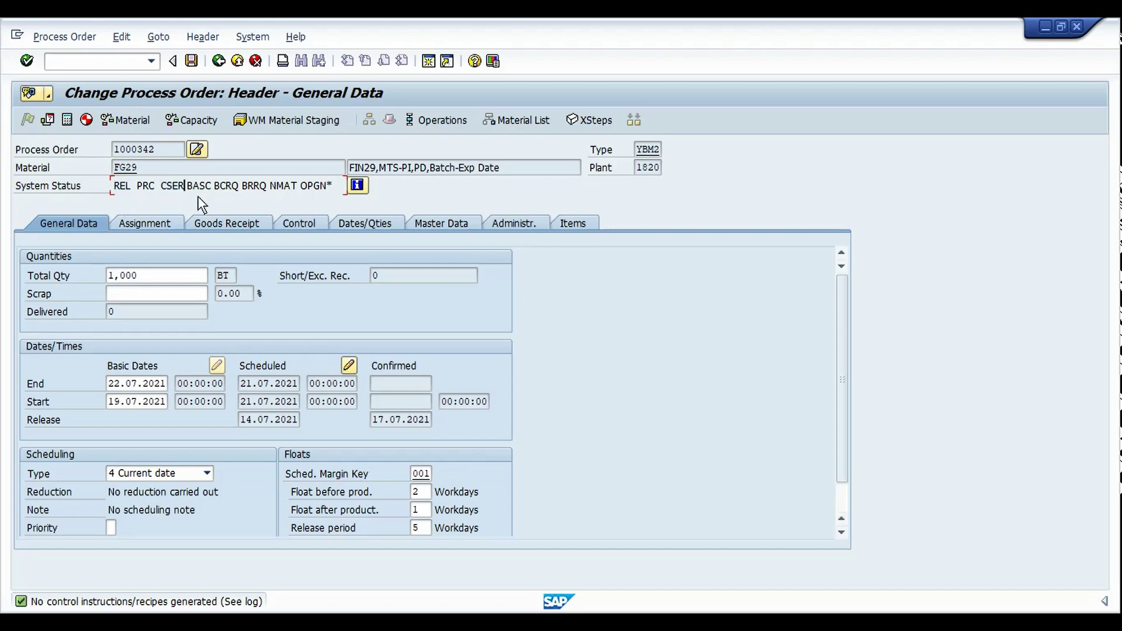
pyautogui.hotkey('alt', 'Tab')
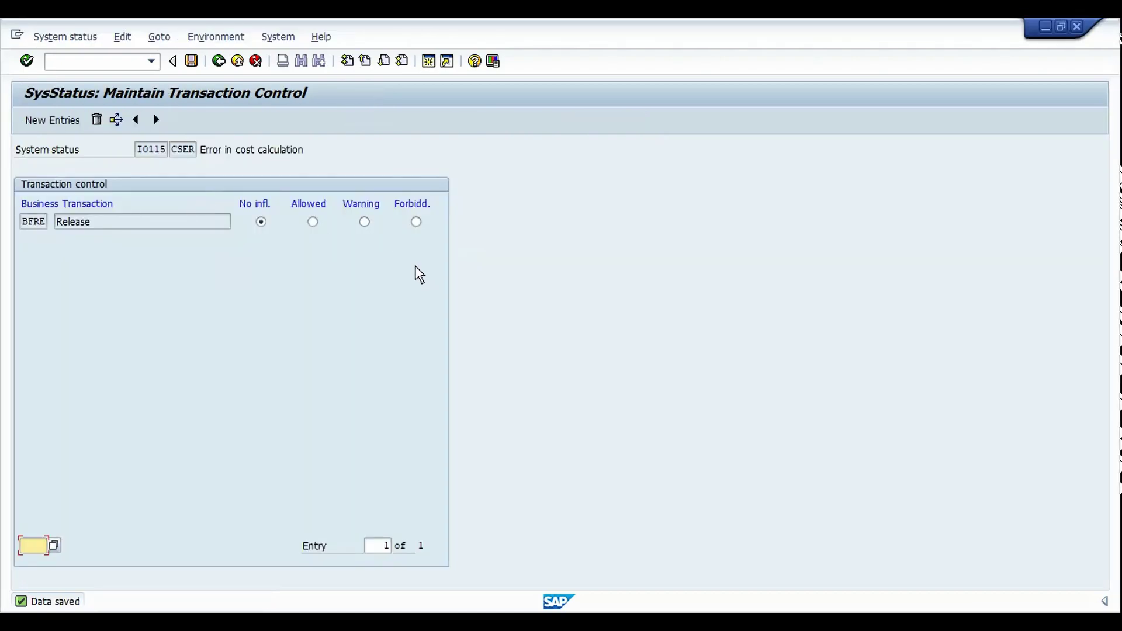